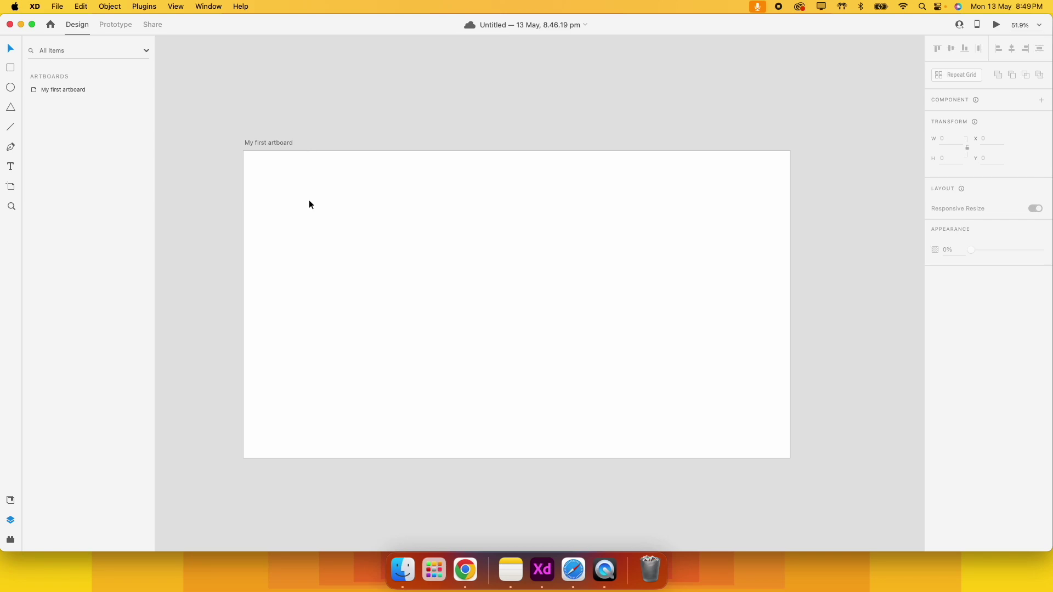
# - Draw a full-width white header bar 100 high across the artboard top and remove its border
pyautogui.click(10, 68)
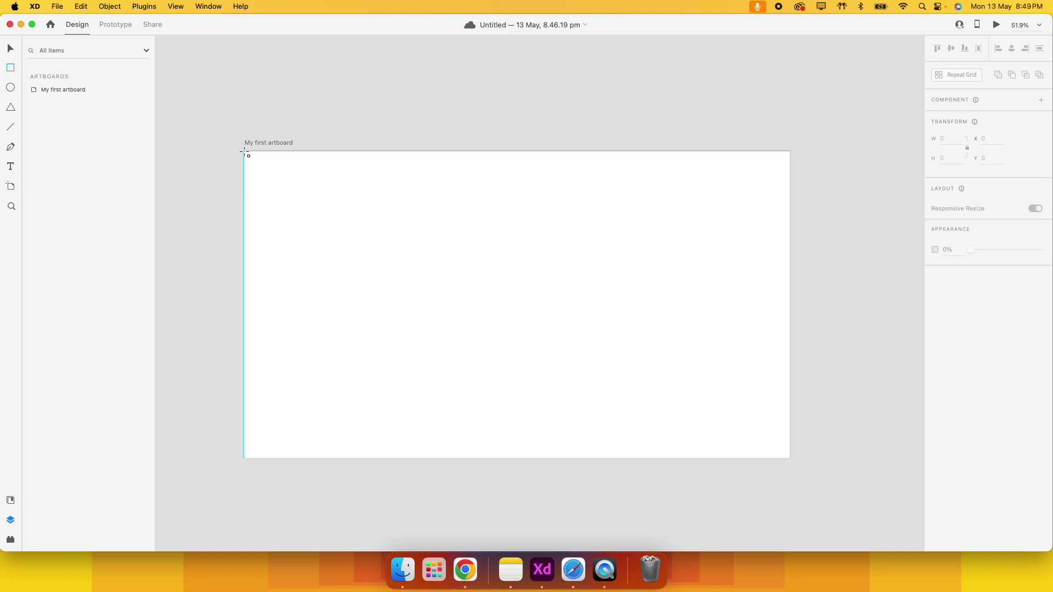
pyautogui.moveTo(243, 152); pyautogui.dragTo(790, 181)
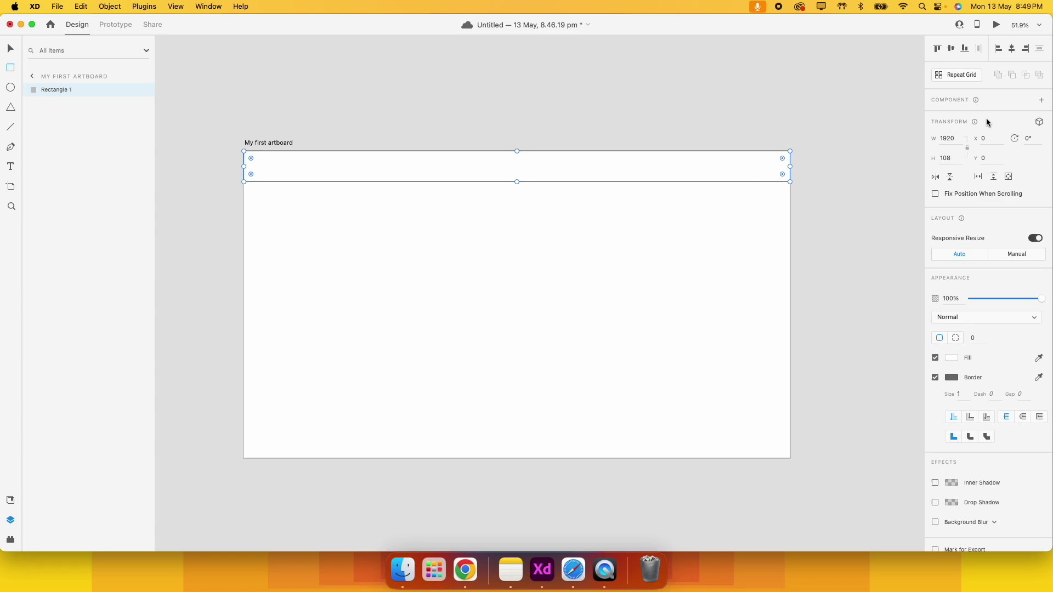
pyautogui.click(956, 160)
pyautogui.write('100')
pyautogui.press('Return')
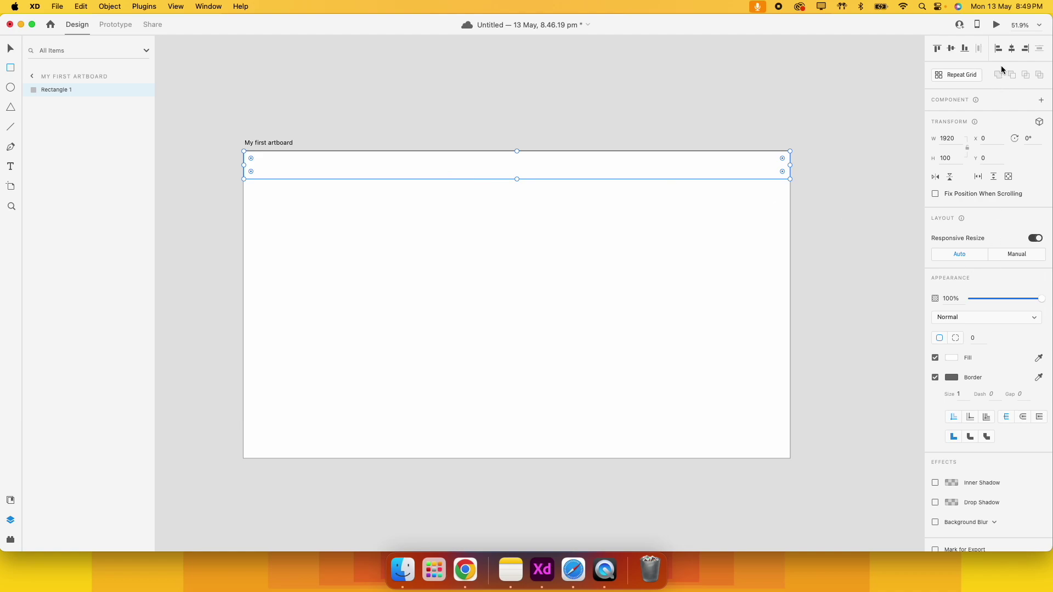
pyautogui.scroll(-2, 999, 64)
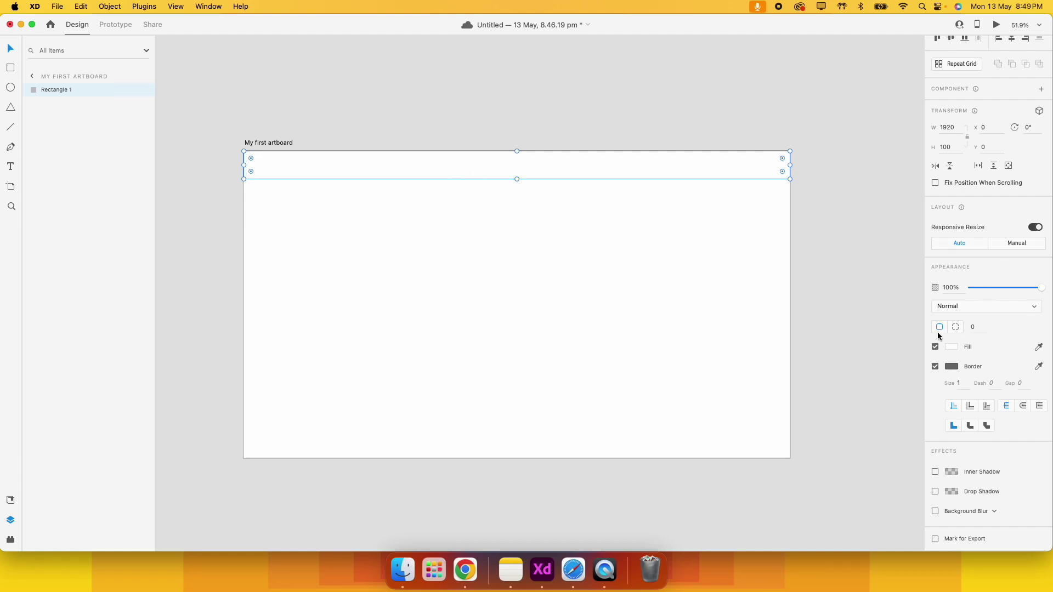
pyautogui.click(935, 366)
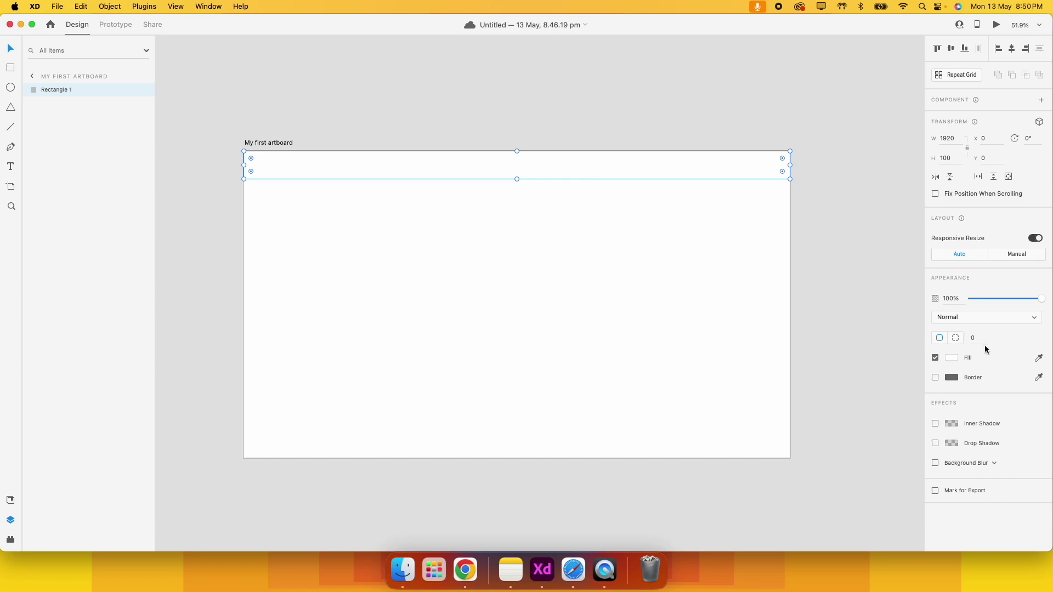
# - Fill the header bar with a solid medium blue (#2B76EF)
pyautogui.click(952, 359)
pyautogui.click(915, 341)
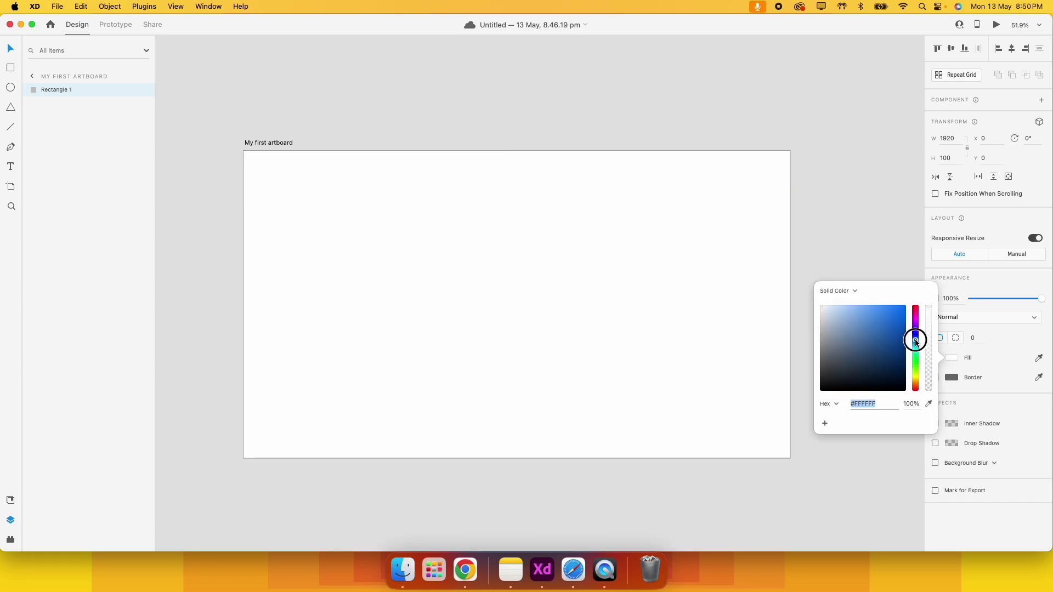
pyautogui.moveTo(894, 316); pyautogui.dragTo(892, 313)
pyautogui.click(742, 169)
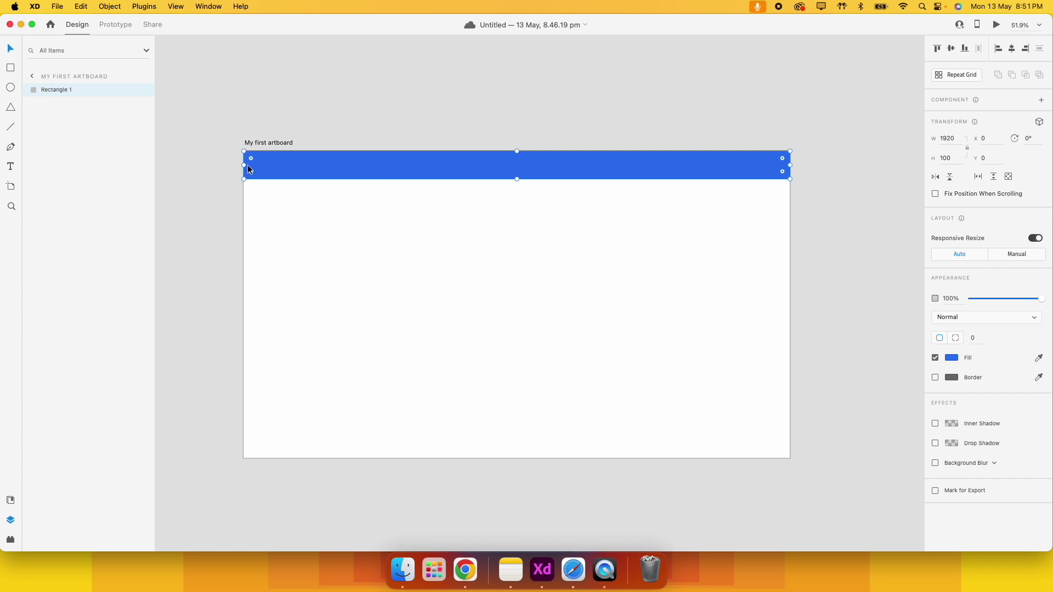
pyautogui.click(86, 130)
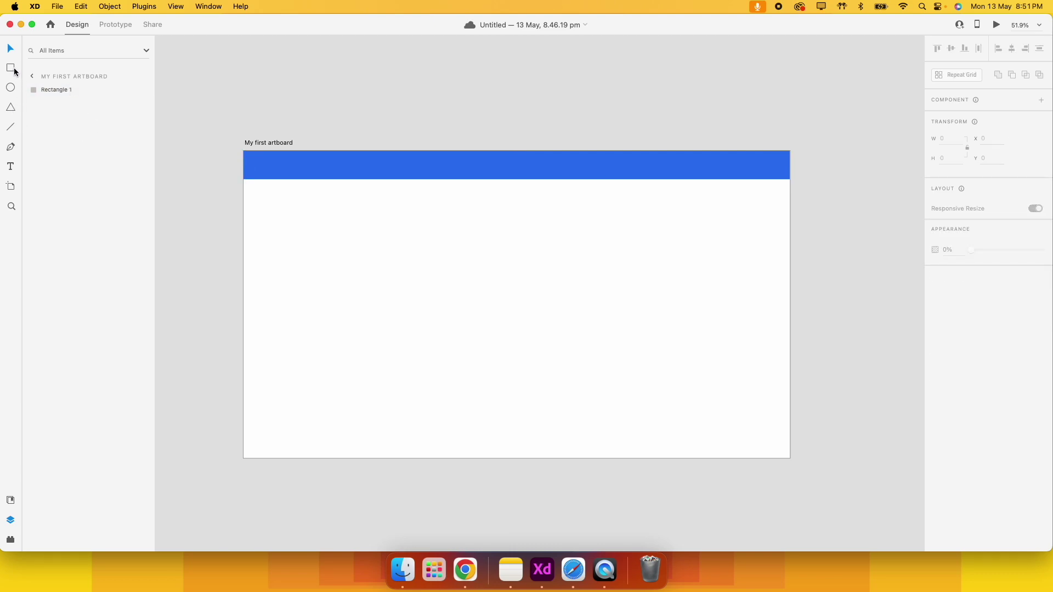
# - Draw a small rectangle inside the blue header and size it to 200 × 60
pyautogui.click(493, 175)
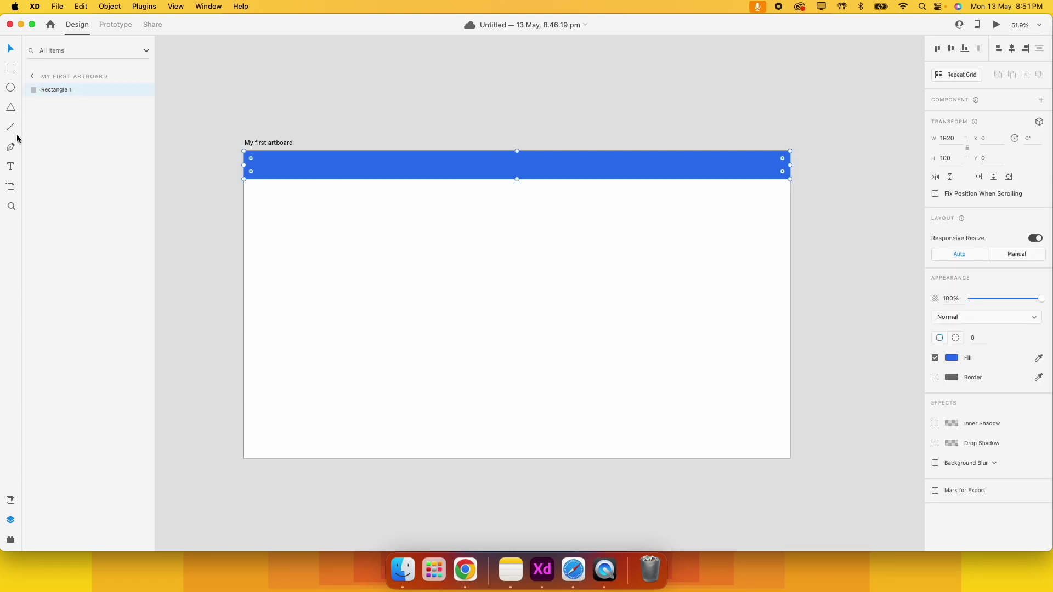
pyautogui.moveTo(699, 159); pyautogui.dragTo(772, 174)
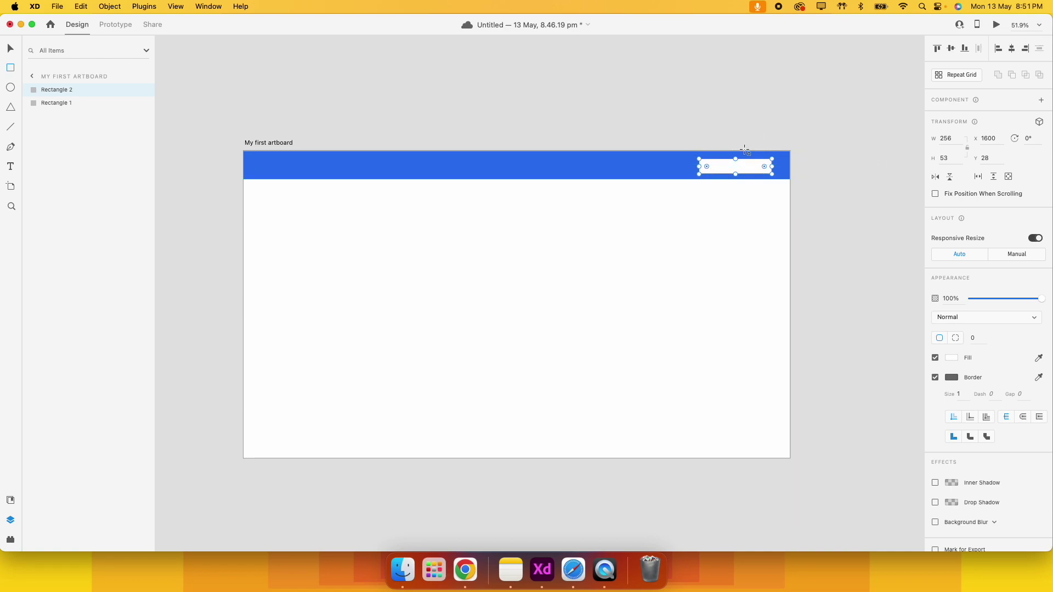
pyautogui.click(941, 138)
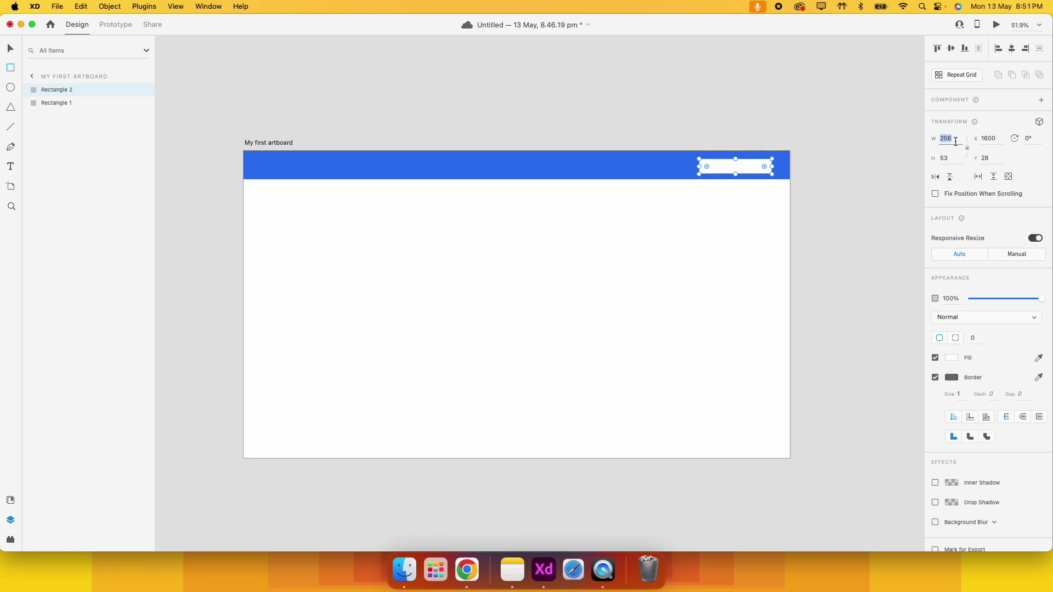
pyautogui.write('200')
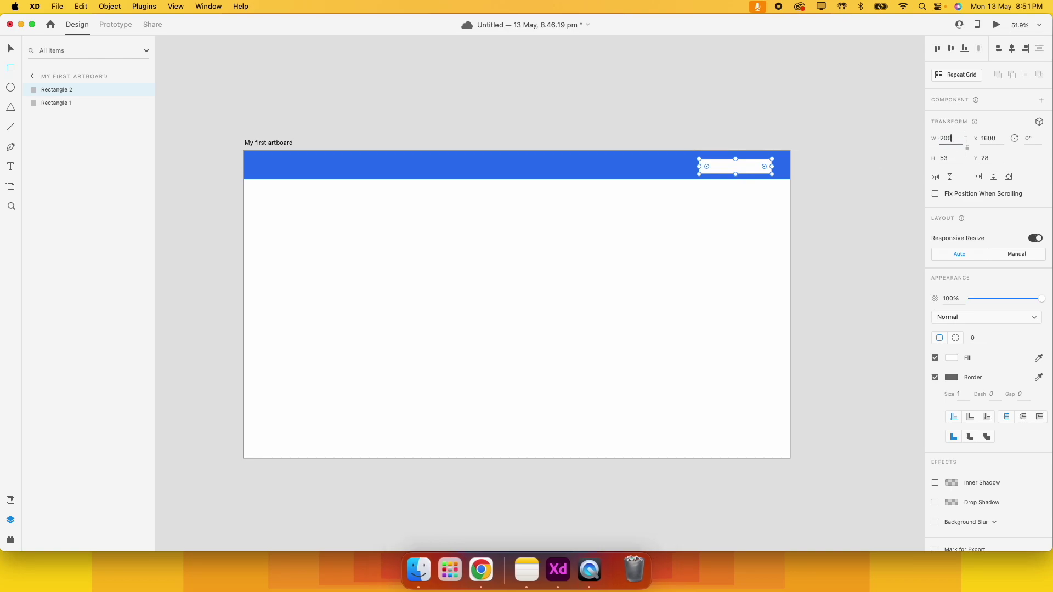
pyautogui.press('Return')
pyautogui.click(955, 160)
pyautogui.write('40')
pyautogui.press('Return')
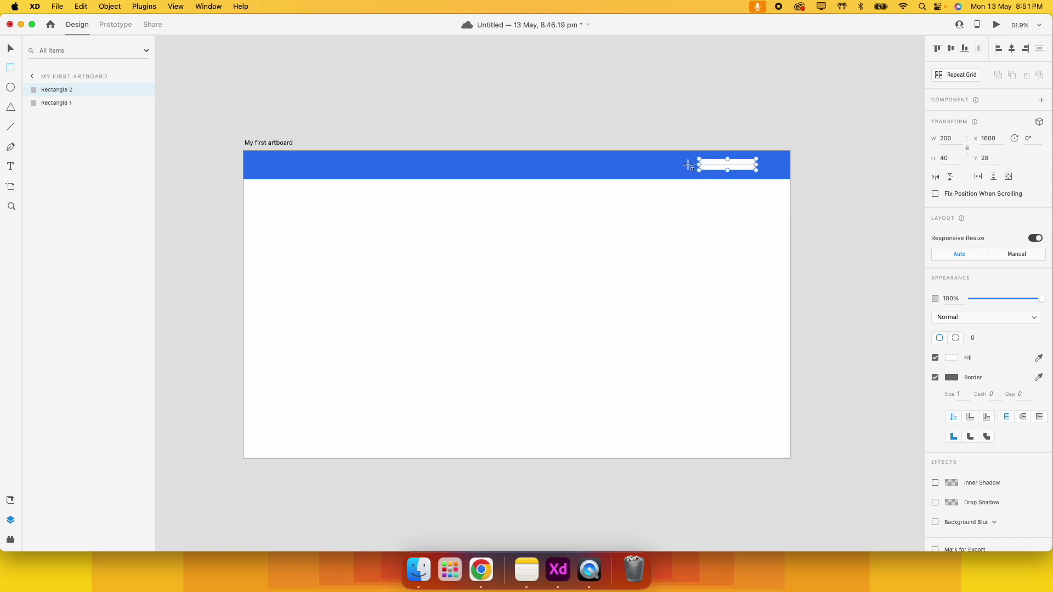
pyautogui.click(954, 157)
pyautogui.write('60')
pyautogui.press('Return')
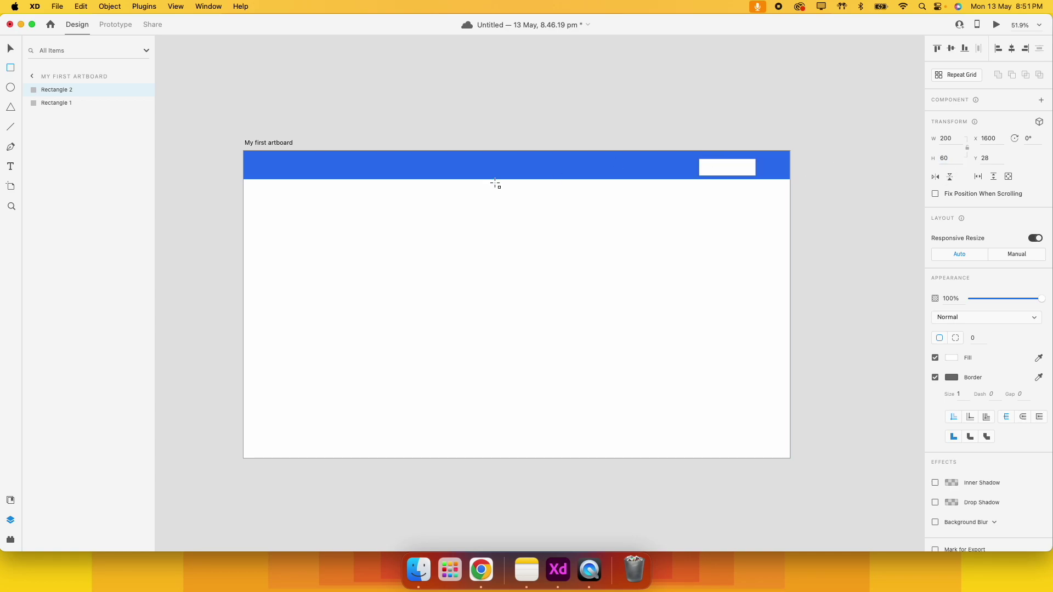
# - Move the white box to the header's right end, at x 1660, y 20
pyautogui.click(10, 48)
pyautogui.moveTo(734, 164); pyautogui.dragTo(752, 164)
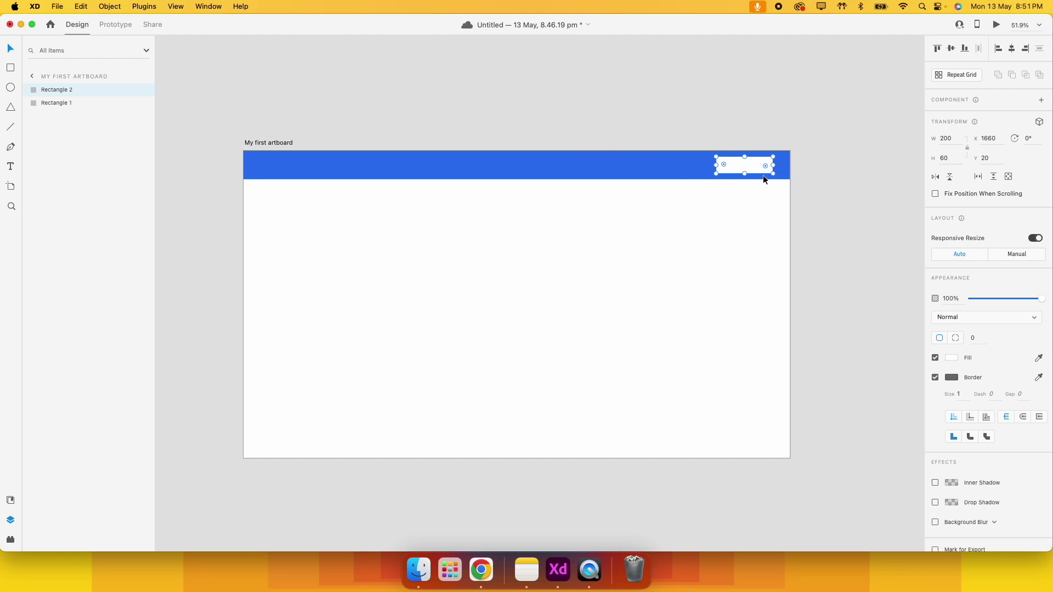
pyautogui.scroll(5, 763, 175)
pyautogui.scroll(3, 764, 180)
pyautogui.hscroll(3, 764, 180)
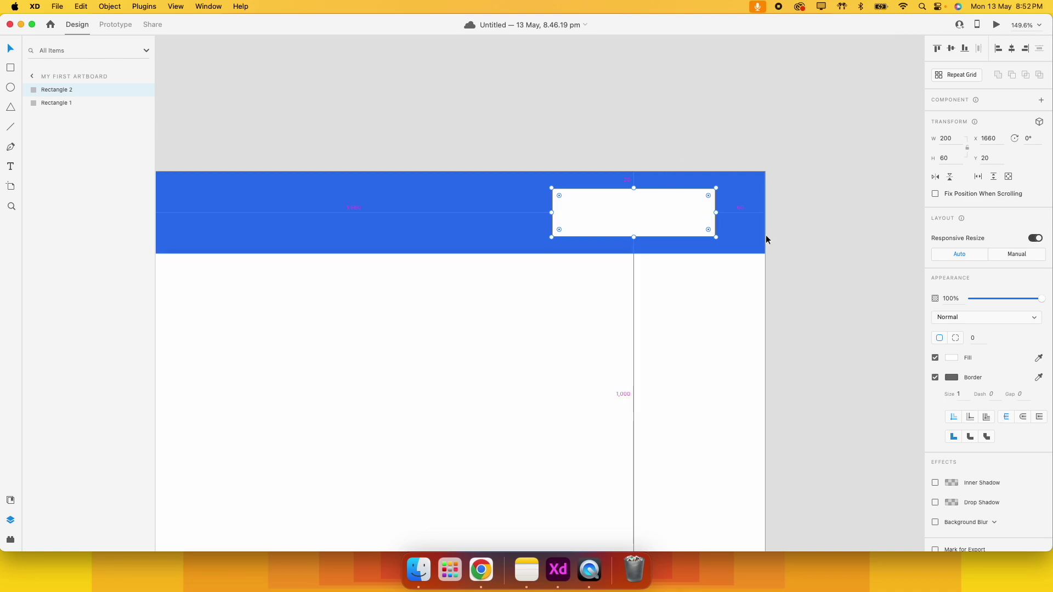
pyautogui.scroll(-2, 732, 218)
pyautogui.scroll(-2, 732, 218)
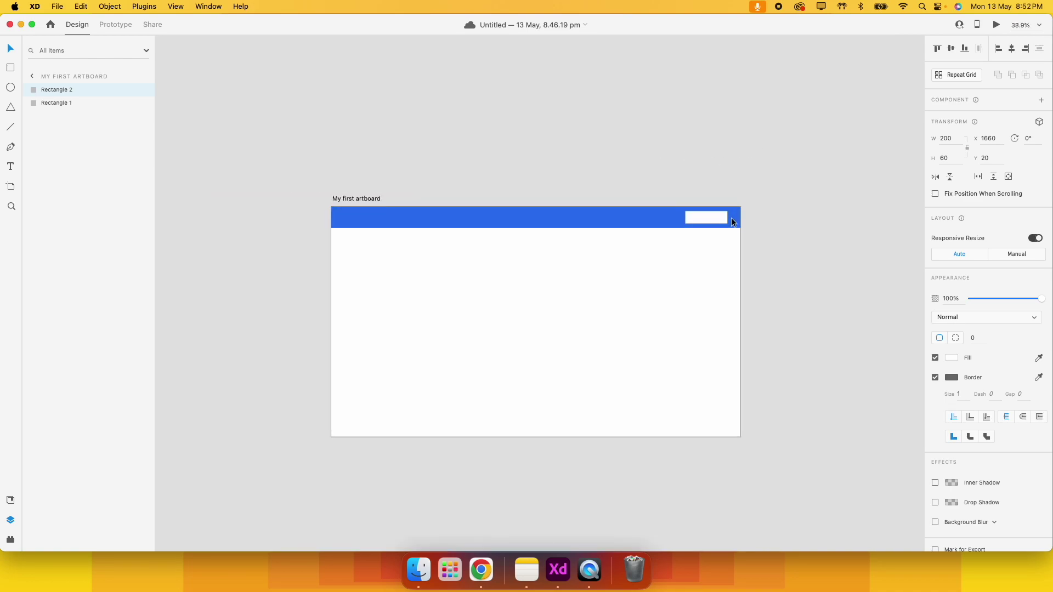
pyautogui.scroll(3, 705, 218)
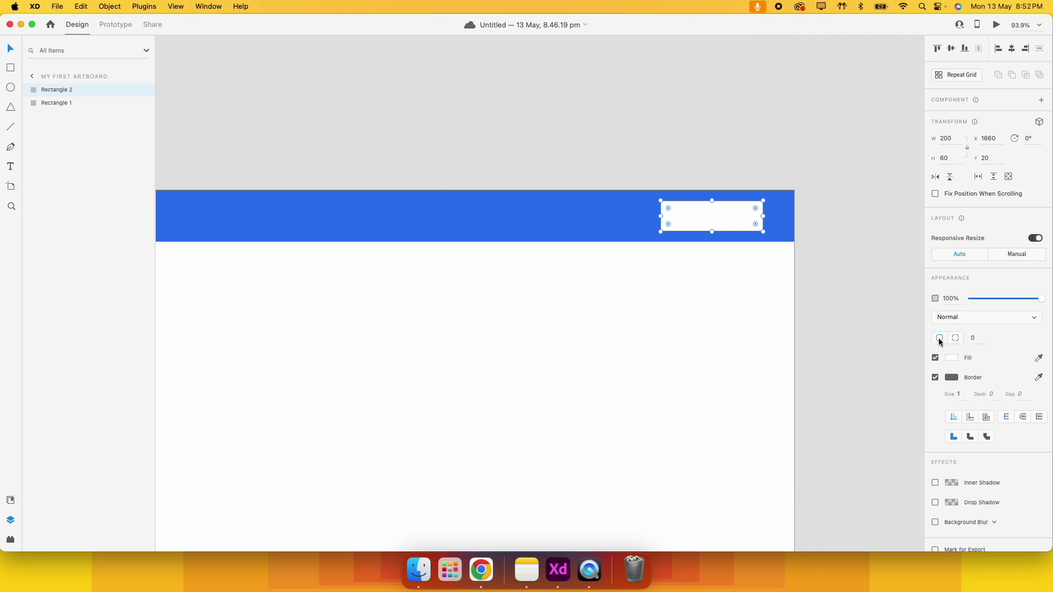
# - Round the white box's corners, stepping the radius through 10, 20 and 30 up to 40
pyautogui.click(975, 338)
pyautogui.write('10')
pyautogui.press('Return')
pyautogui.click(976, 339)
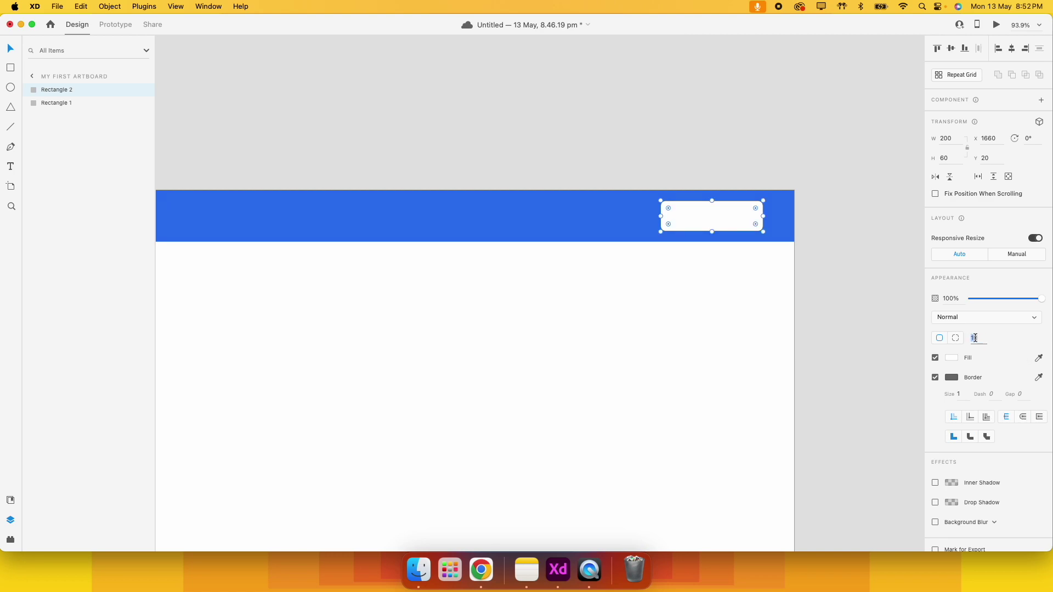
pyautogui.write('20')
pyautogui.press('Return')
pyautogui.write('30')
pyautogui.press('Return')
pyautogui.scroll(-5, 774, 248)
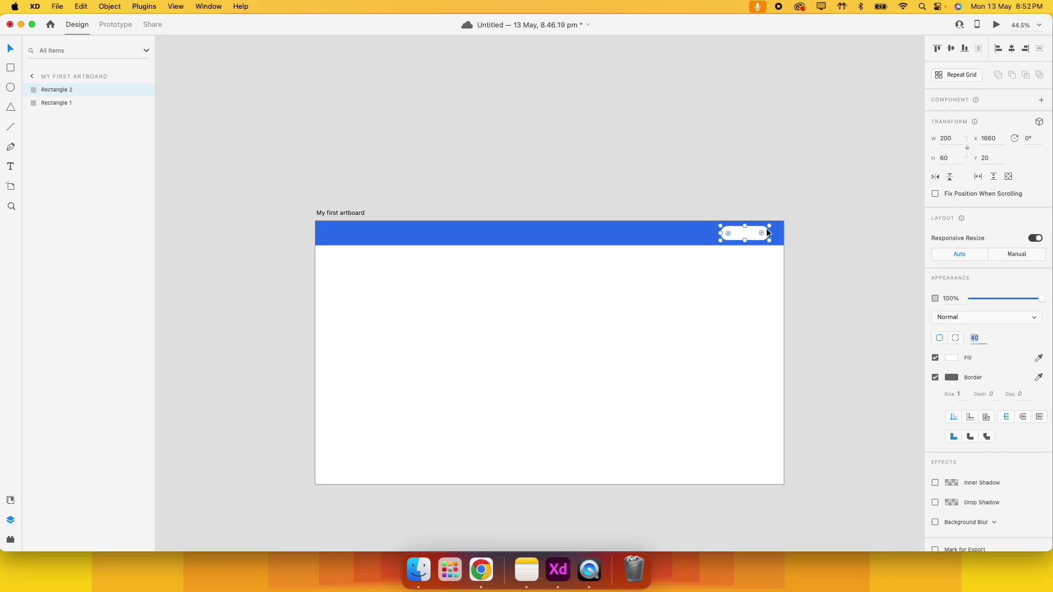
pyautogui.click(11, 166)
# - Add the text 'Login' inside the white pill and centre it there
pyautogui.click(744, 235)
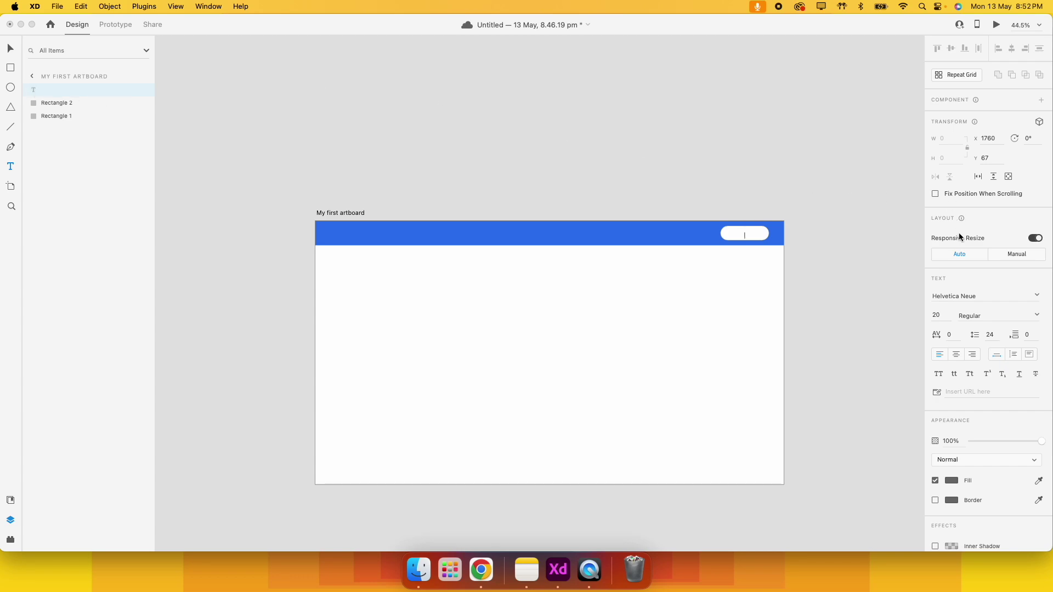
pyautogui.scroll(-3, 970, 312)
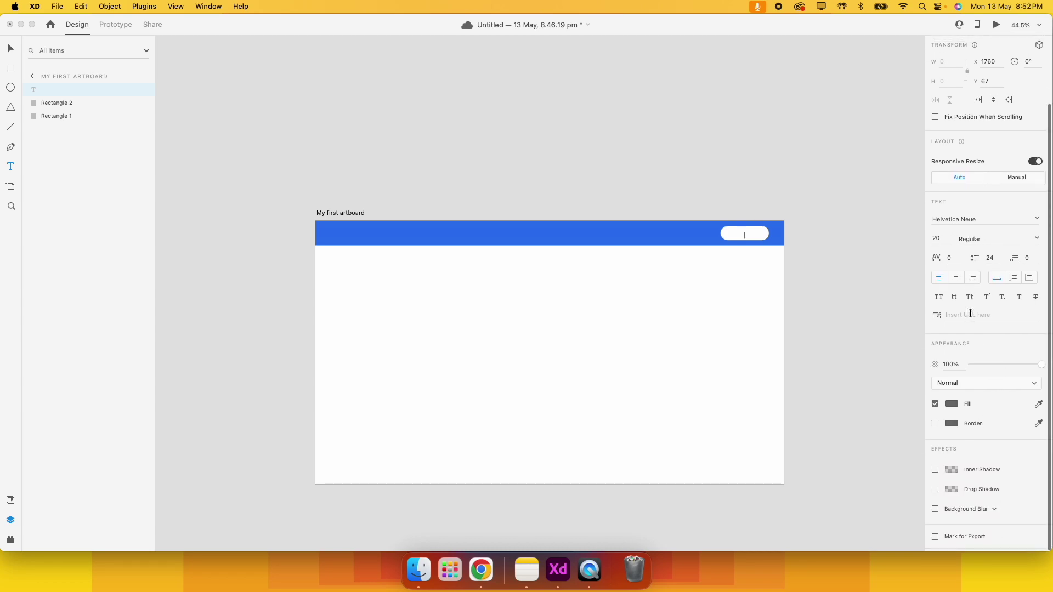
pyautogui.scroll(4, 973, 249)
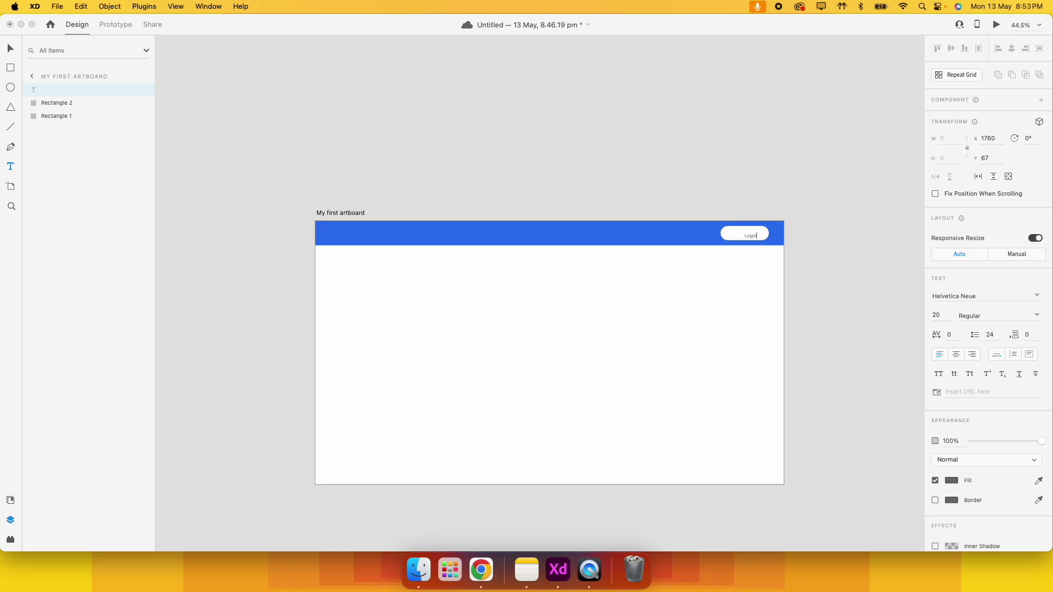
pyautogui.press('Escape')
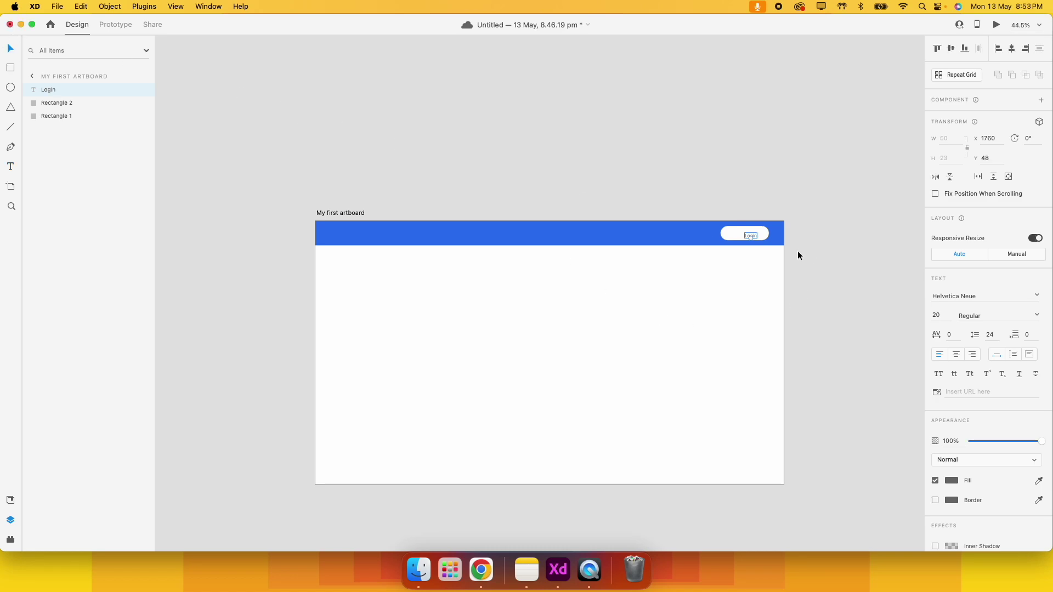
pyautogui.scroll(5, 808, 252)
pyautogui.moveTo(717, 223); pyautogui.dragTo(708, 219)
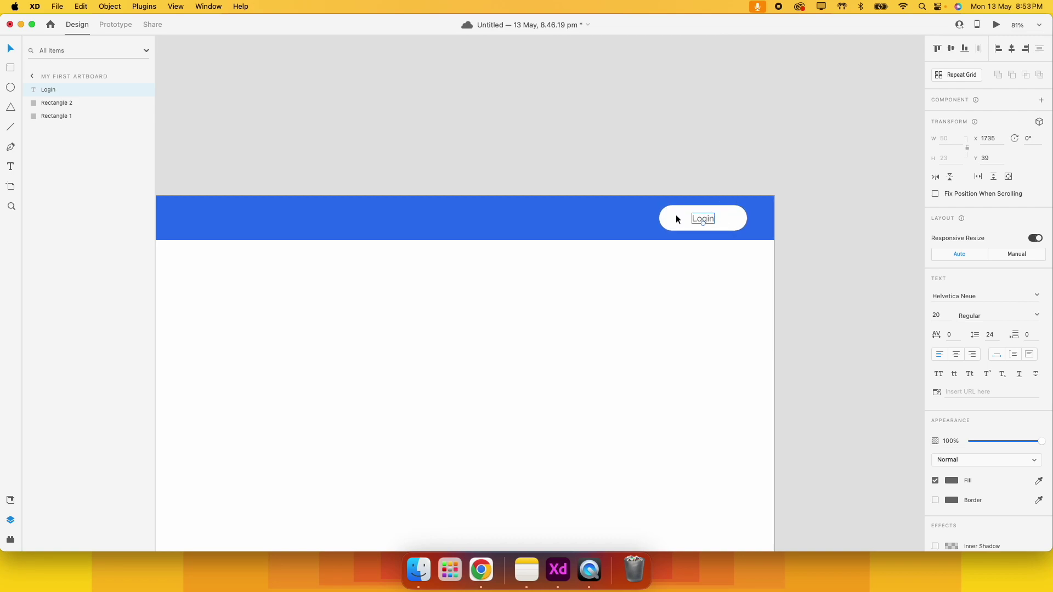
pyautogui.moveTo(706, 214); pyautogui.dragTo(707, 218)
pyautogui.scroll(-3, 733, 225)
pyautogui.scroll(3, 734, 218)
pyautogui.scroll(-5, 732, 218)
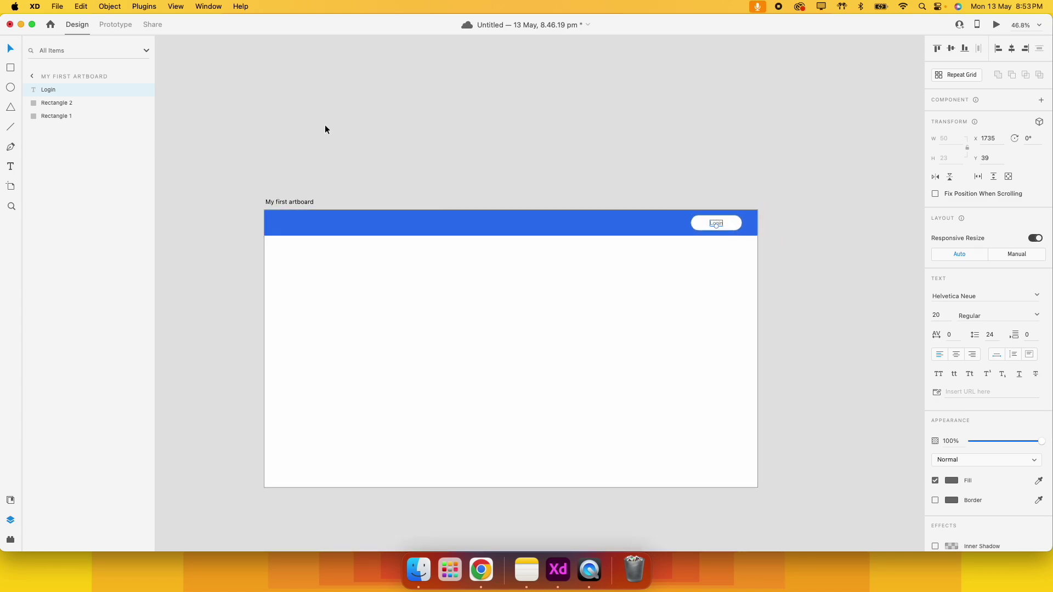
pyautogui.keyDown('shift'); pyautogui.click(74, 104); pyautogui.keyUp('shift')
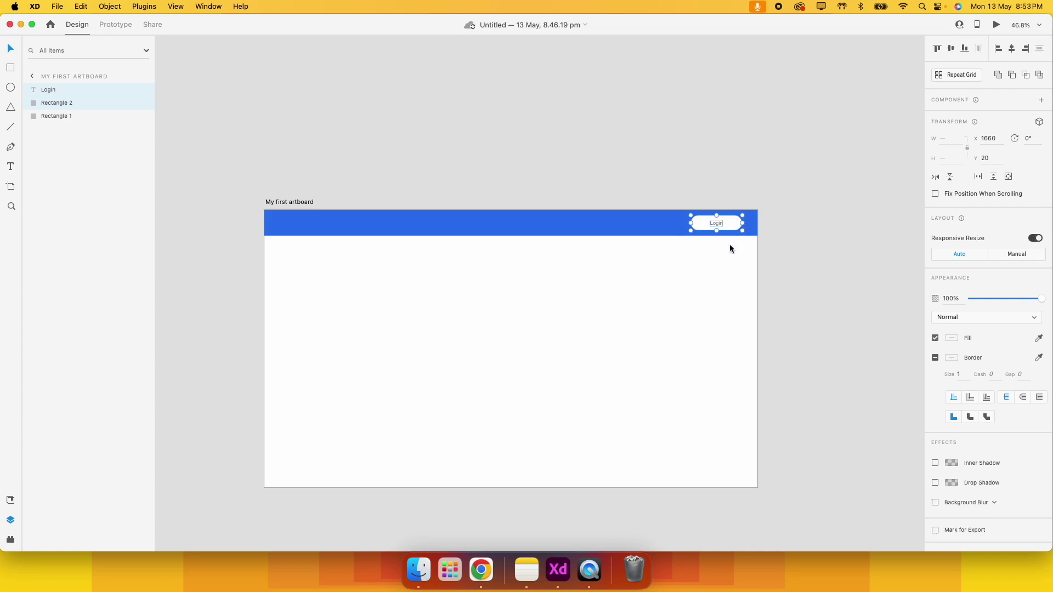
# - Select the Login pill shape on its own and turn off its Border
pyautogui.press('Escape')
pyautogui.scroll(5, 721, 219)
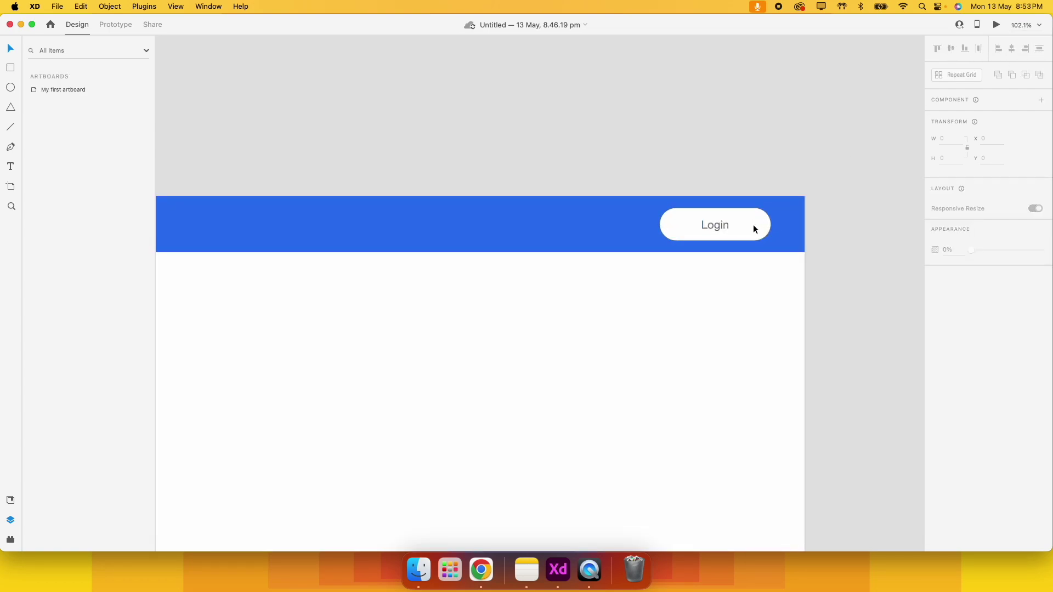
pyautogui.click(750, 225)
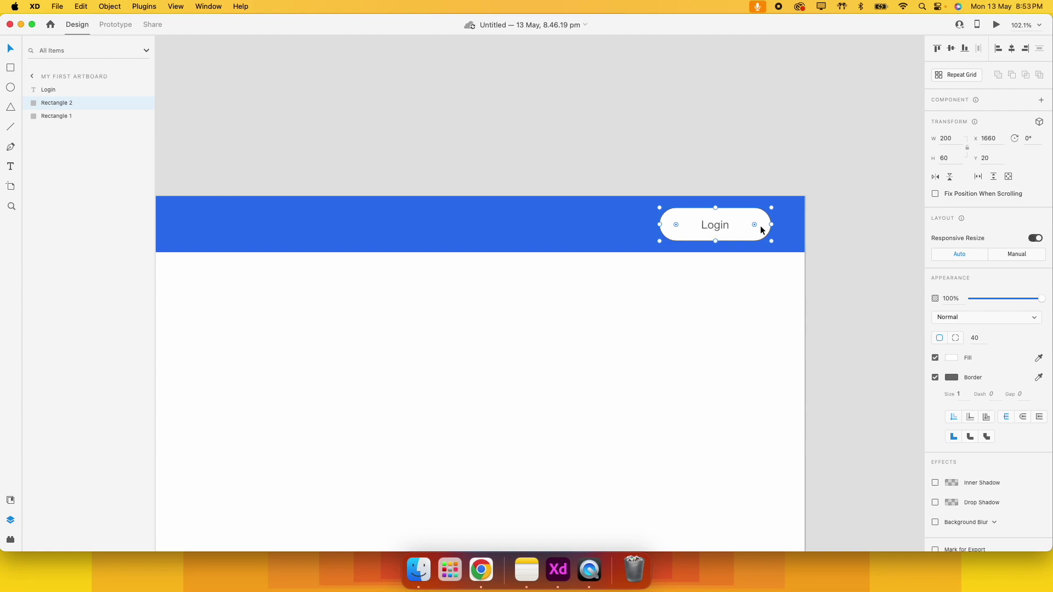
pyautogui.click(935, 377)
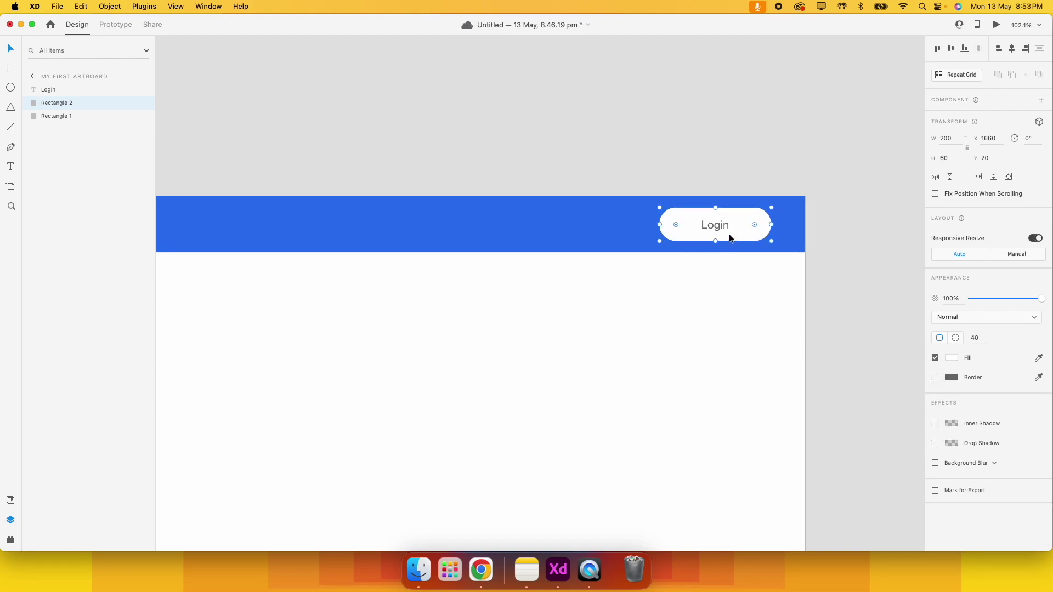
pyautogui.scroll(-5, 728, 233)
pyautogui.scroll(3, 722, 165)
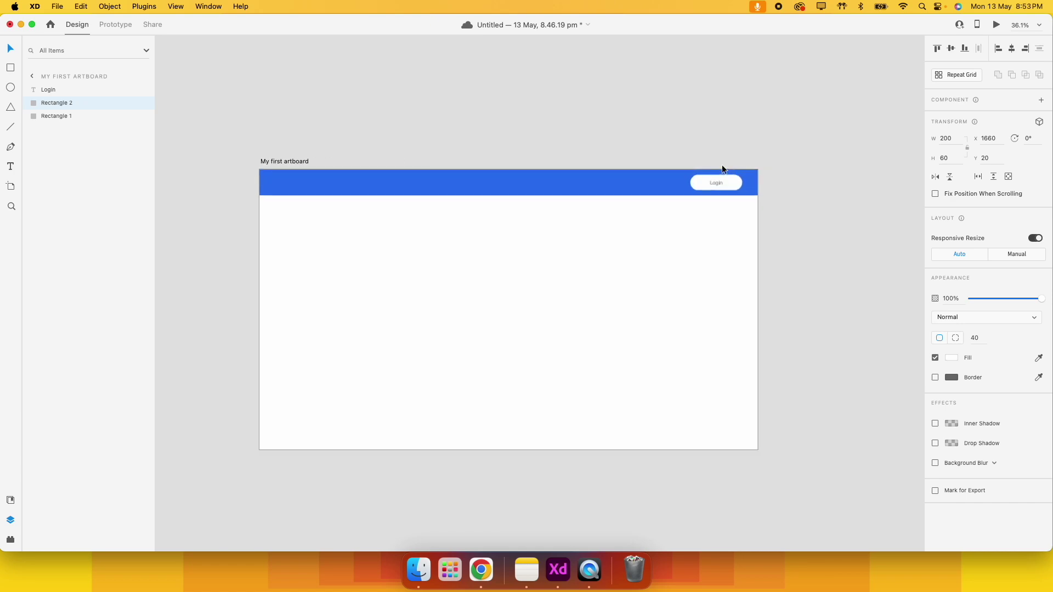
pyautogui.scroll(-2, 720, 164)
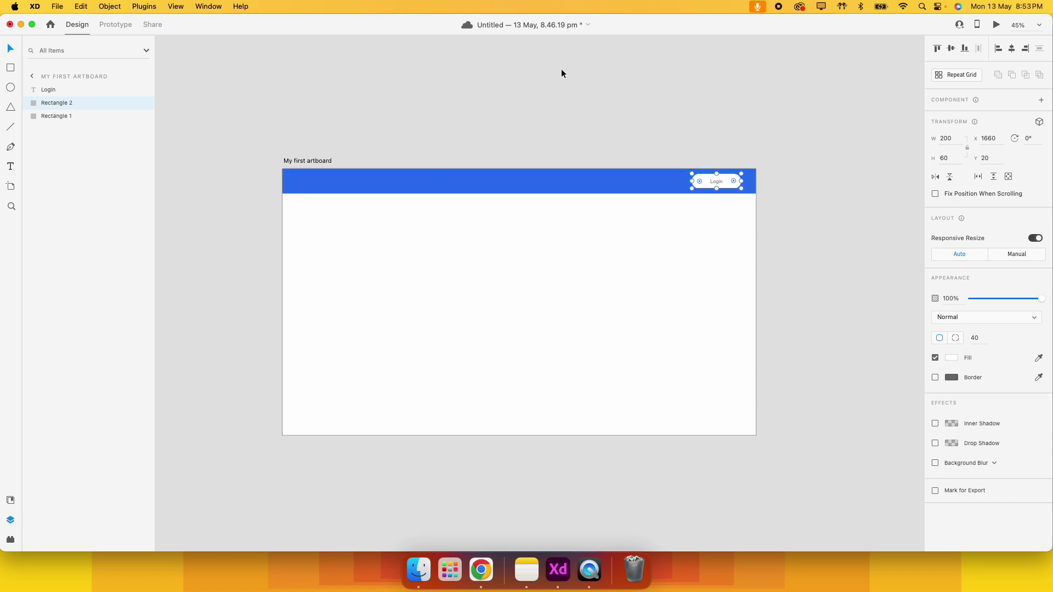
pyautogui.click(552, 131)
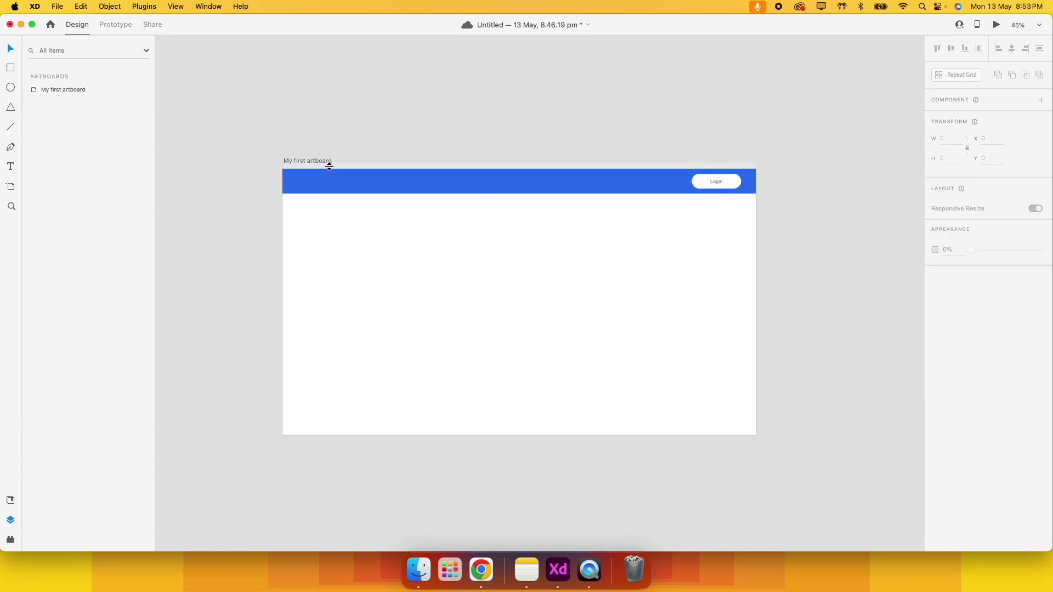
pyautogui.scroll(-2, 335, 164)
pyautogui.click(274, 153)
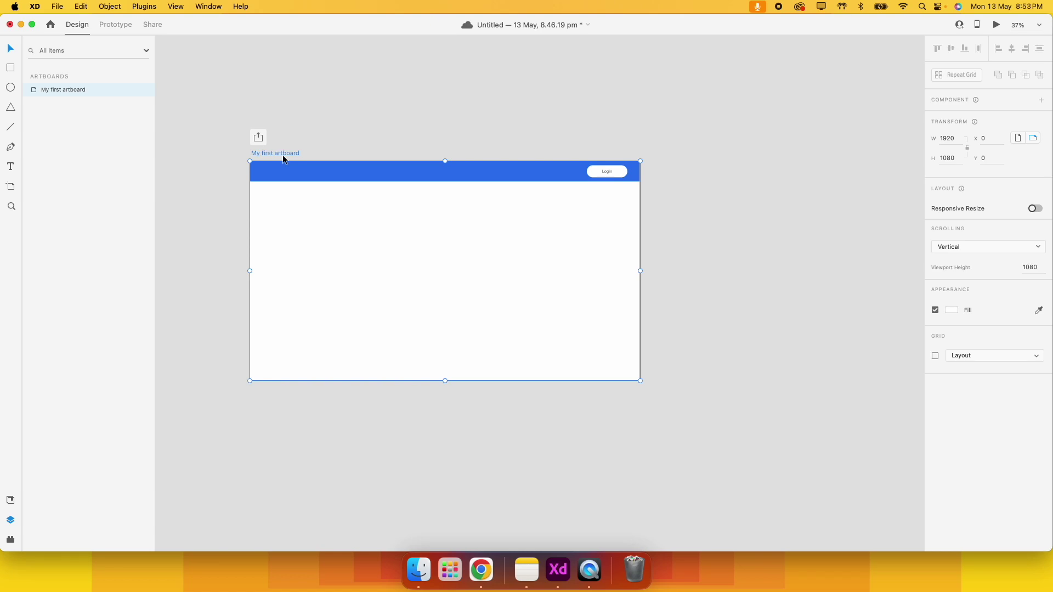
# - Duplicate the artboard with Cmd+D and delete the Login button from the copy
pyautogui.press('super+d')
pyautogui.scroll(-5, 439, 216)
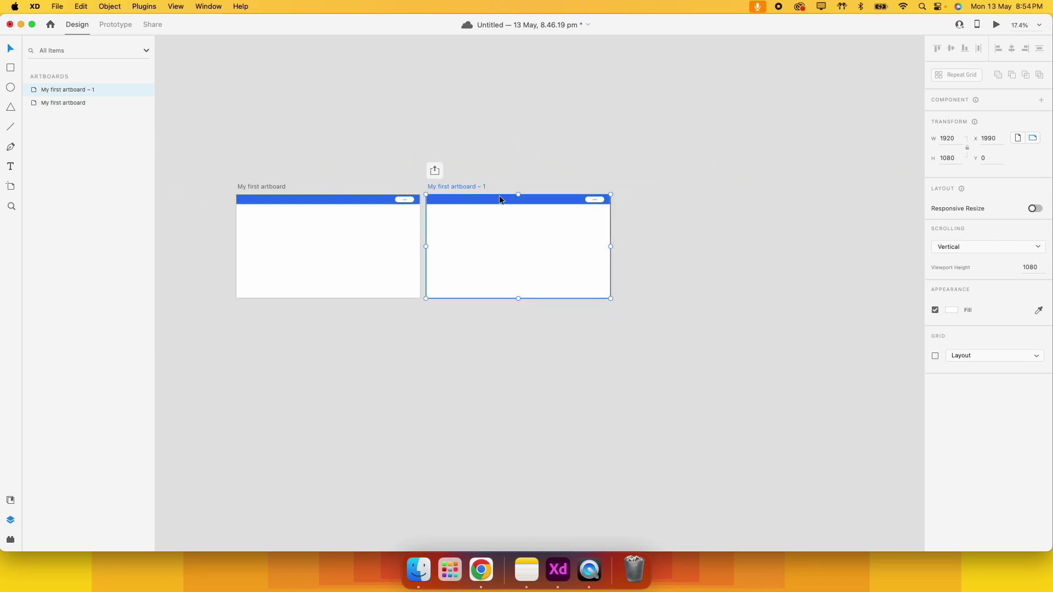
pyautogui.click(599, 200)
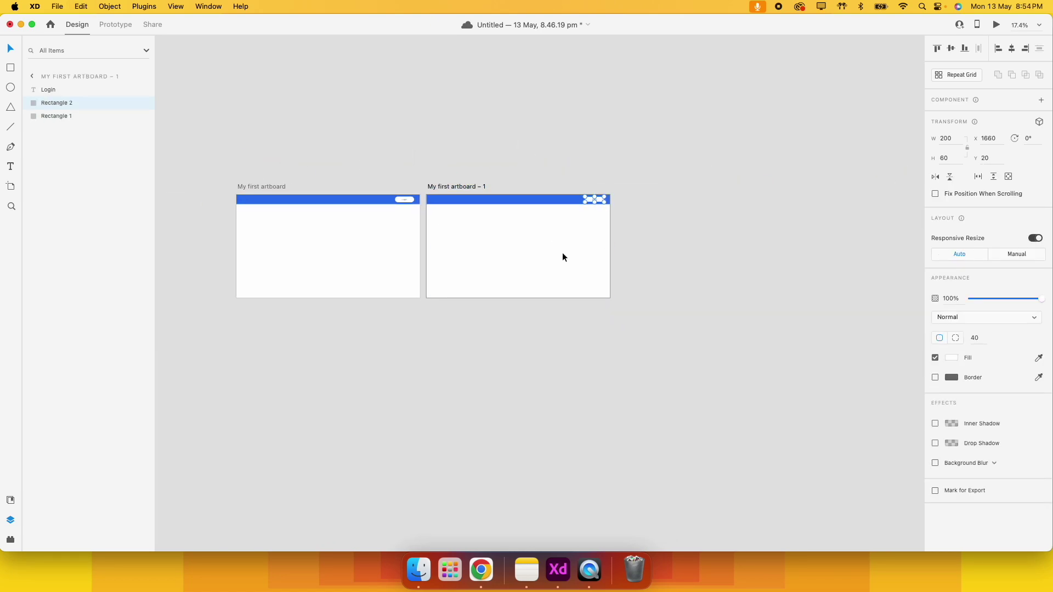
pyautogui.scroll(3, 581, 209)
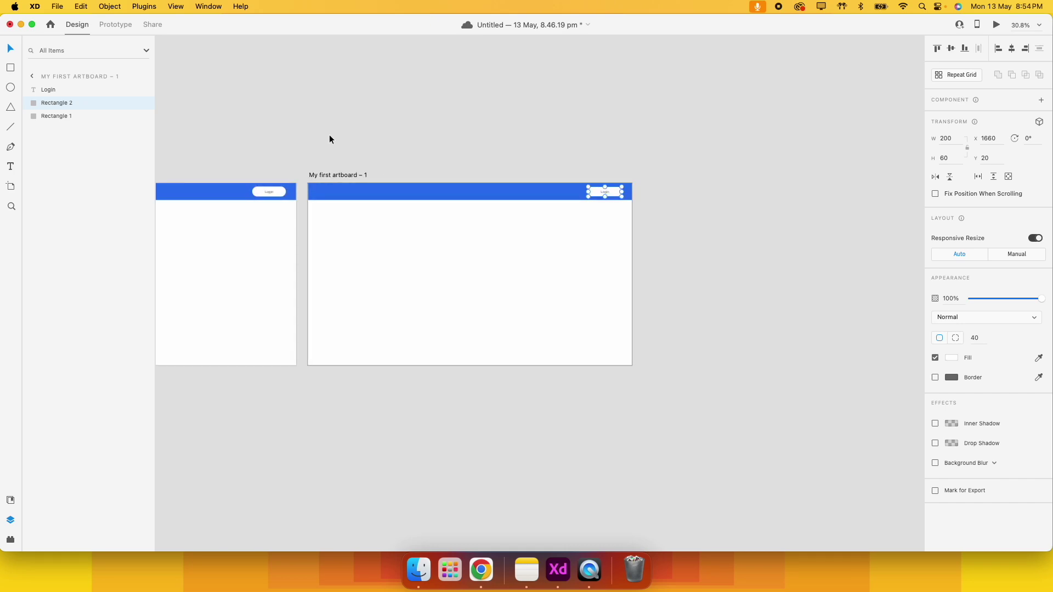
pyautogui.press('Delete')
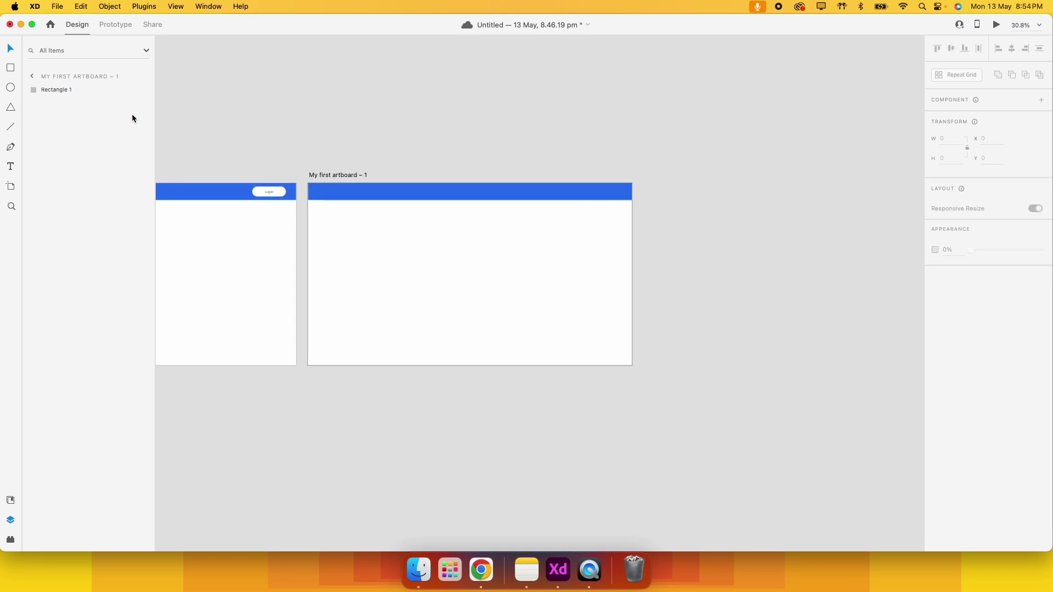
# - Select the Login text and its pill shape together on the first artboard
pyautogui.hscroll(-5, 321, 273)
pyautogui.click(433, 201)
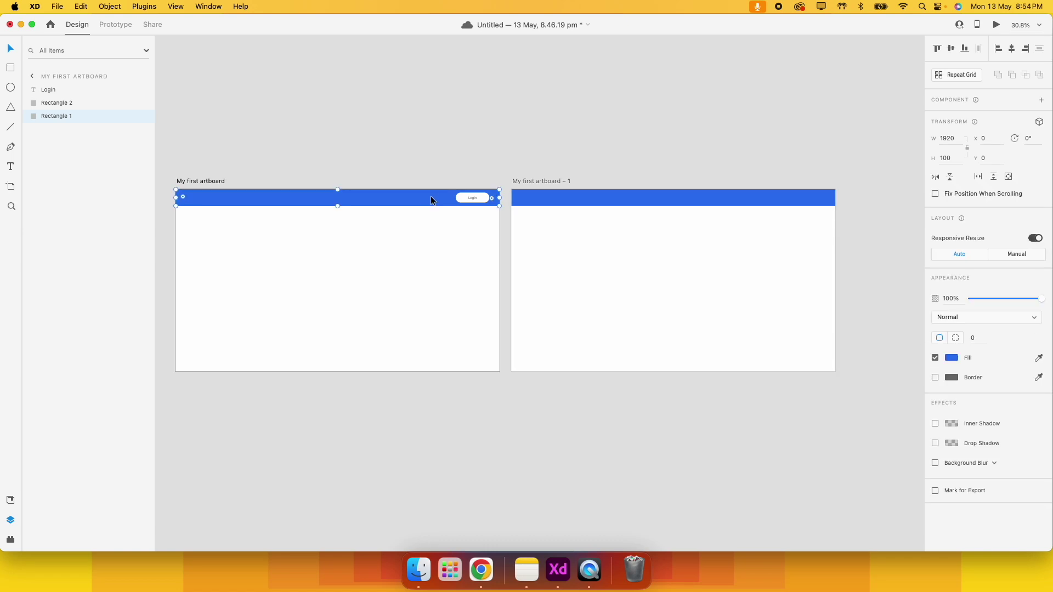
pyautogui.click(476, 196)
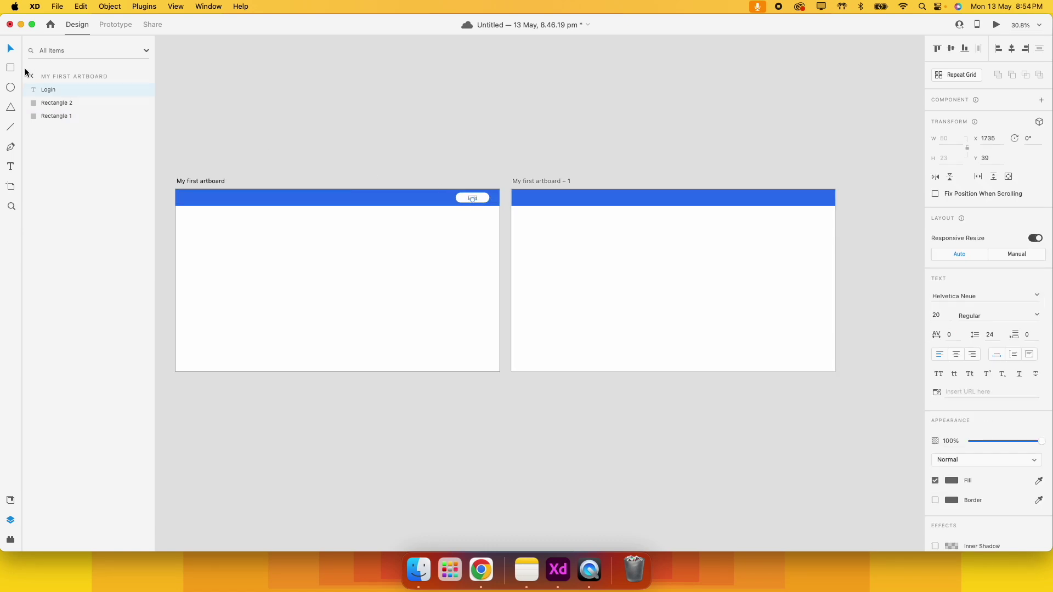
pyautogui.keyDown('shift'); pyautogui.click(82, 103); pyautogui.keyUp('shift')
pyautogui.scroll(5, 463, 188)
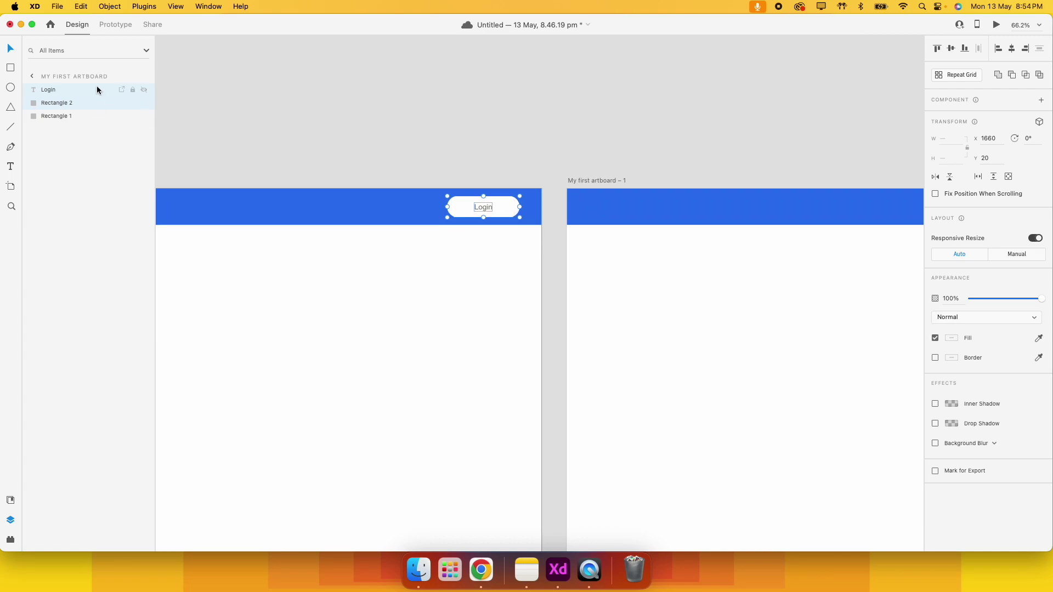
# - Group the Login text and pill, name the group 'Button', and nudge it into place
pyautogui.rightClick(51, 102)
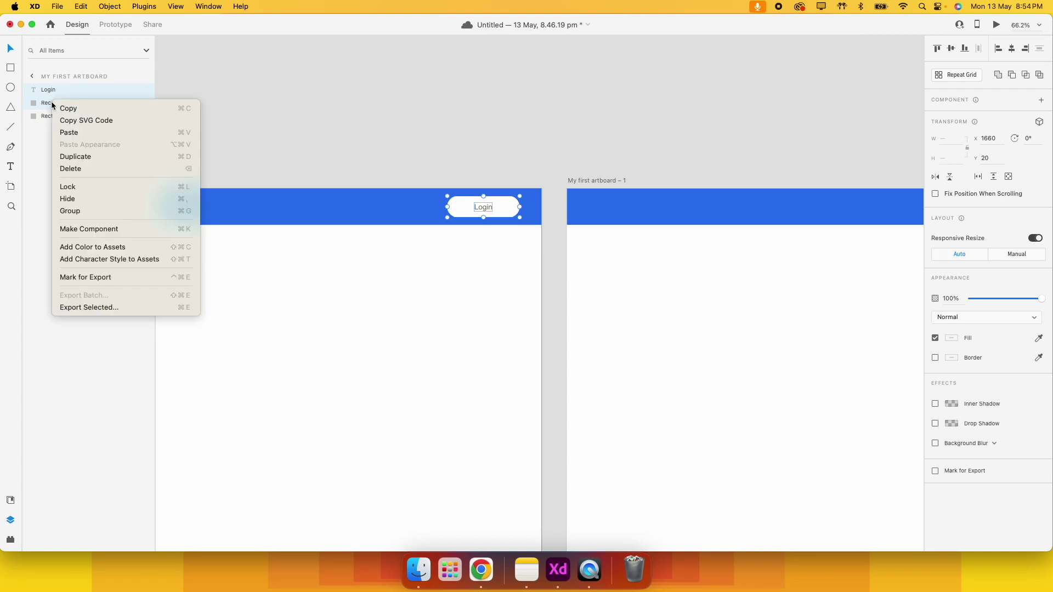
pyautogui.click(91, 219)
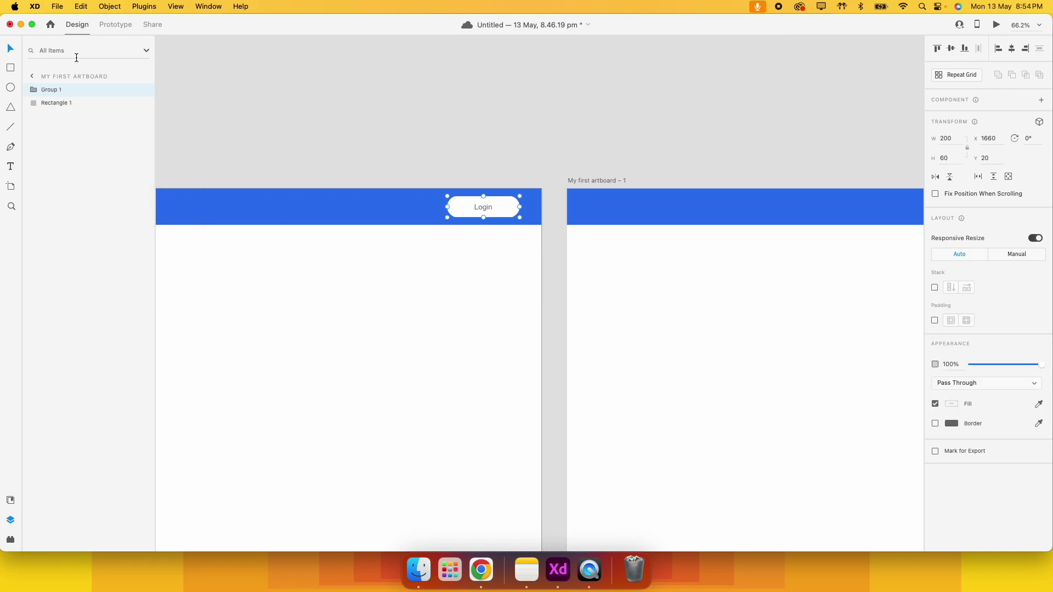
pyautogui.doubleClick(62, 90)
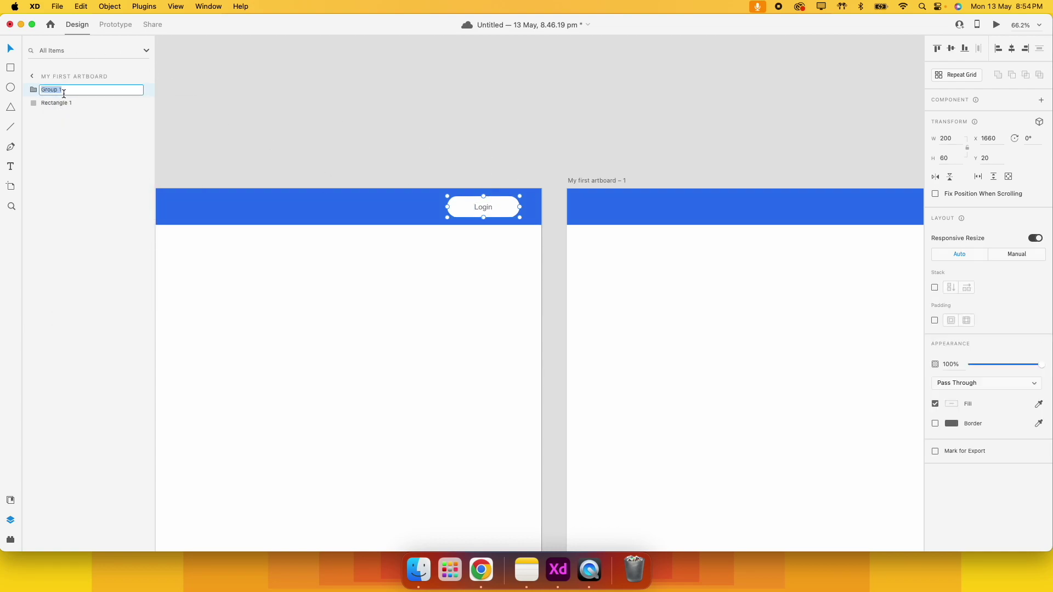
pyautogui.write('Button')
pyautogui.press('Return')
pyautogui.moveTo(489, 206); pyautogui.dragTo(490, 215)
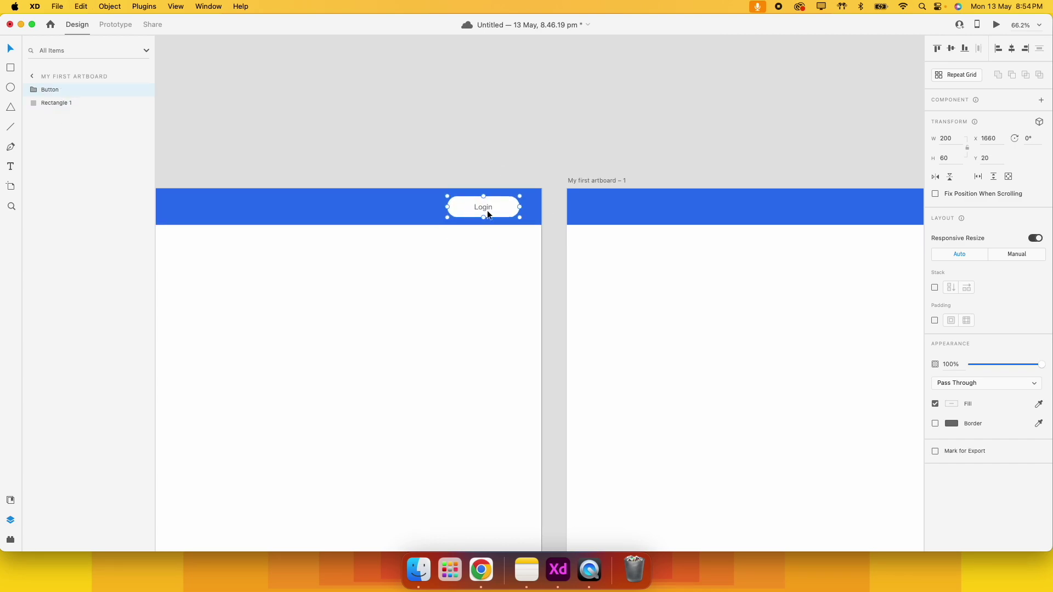
pyautogui.press('super+0')
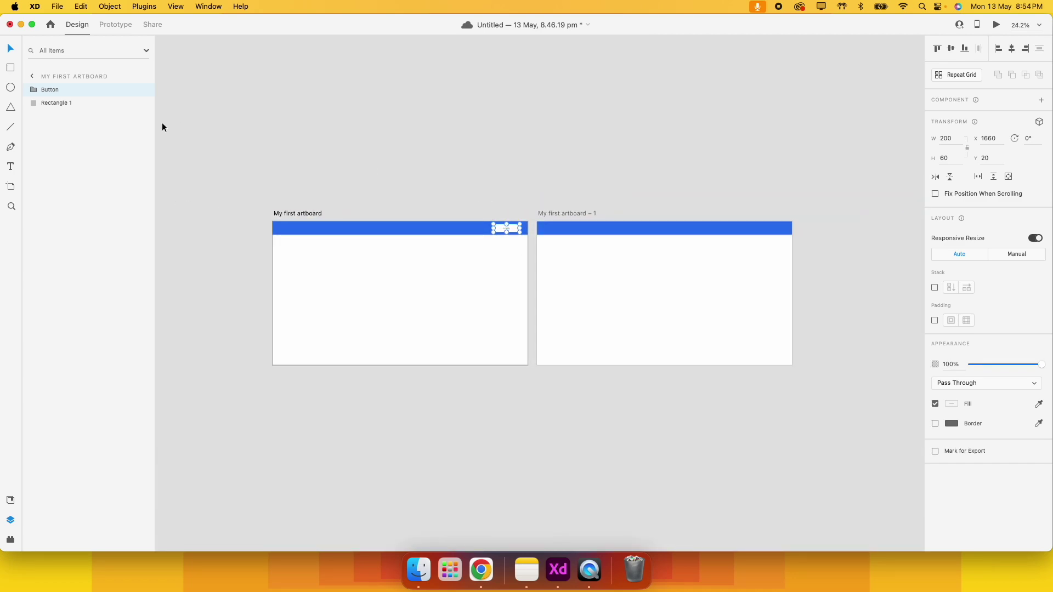
pyautogui.click(52, 103)
pyautogui.click(573, 231)
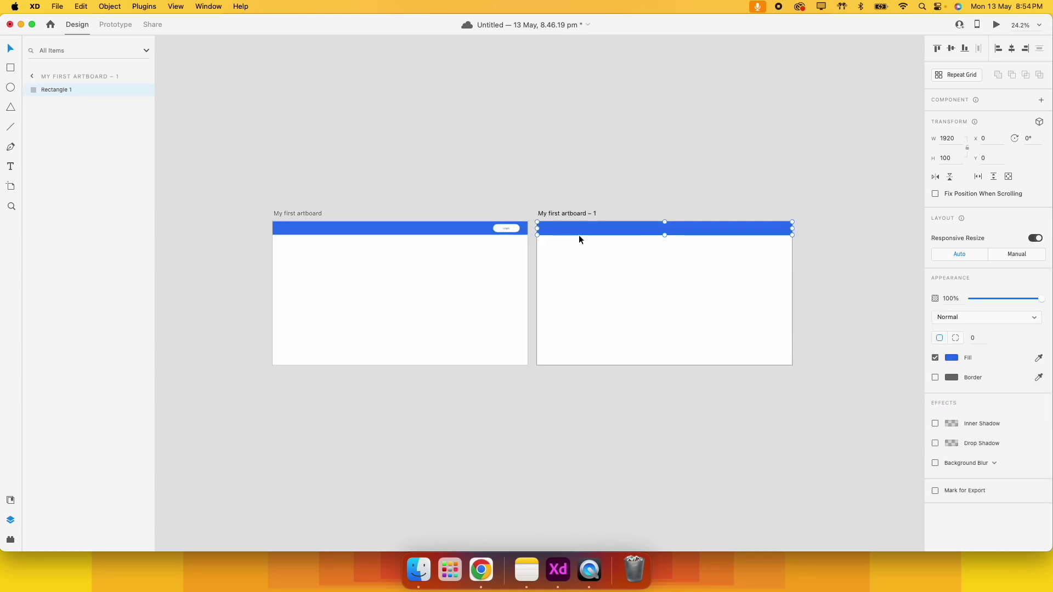
pyautogui.click(357, 213)
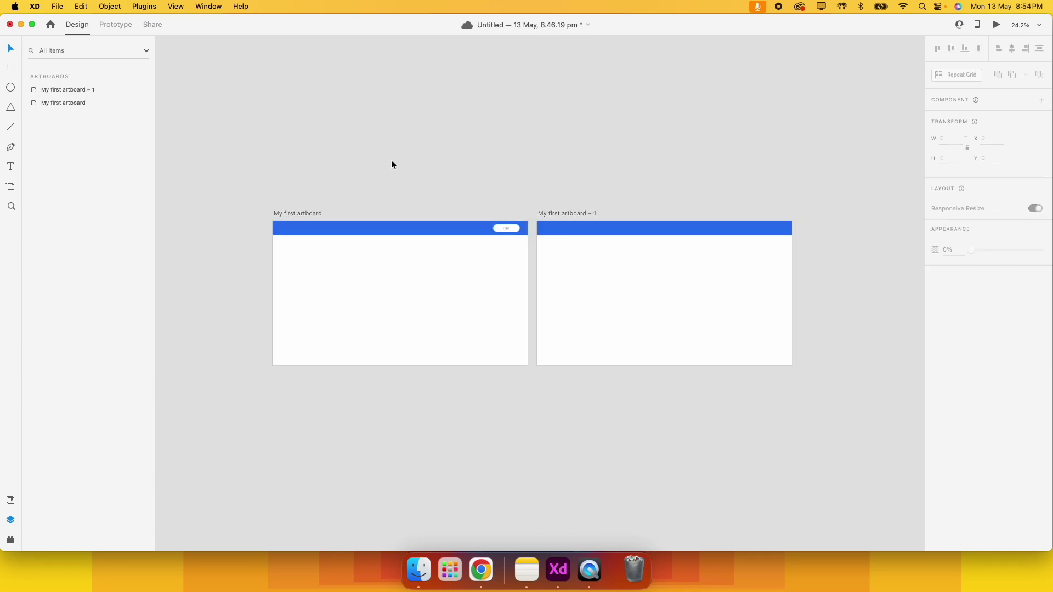
pyautogui.click(383, 227)
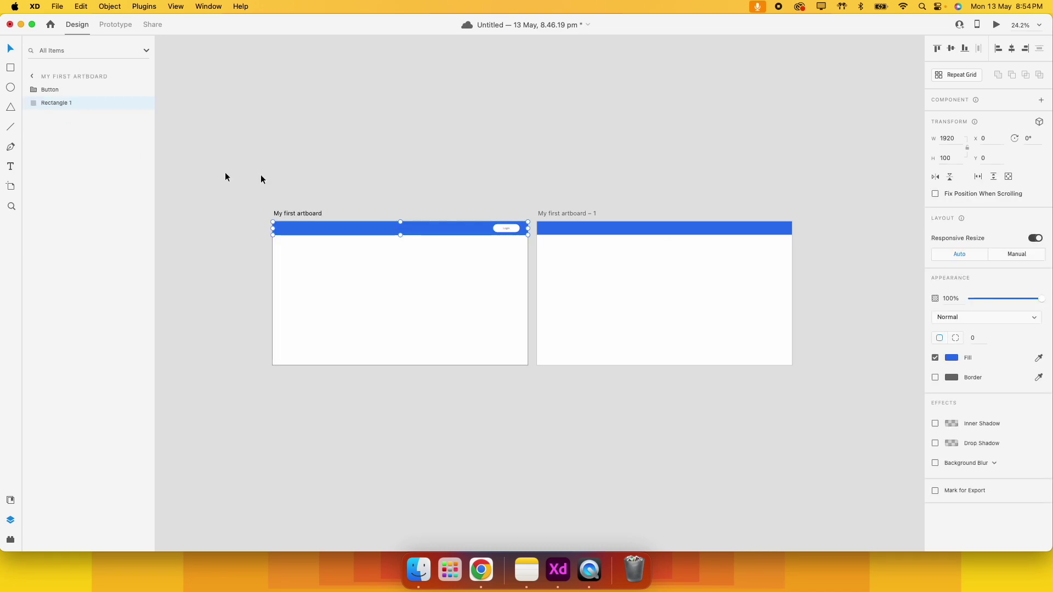
pyautogui.click(598, 255)
pyautogui.hscroll(2, 598, 254)
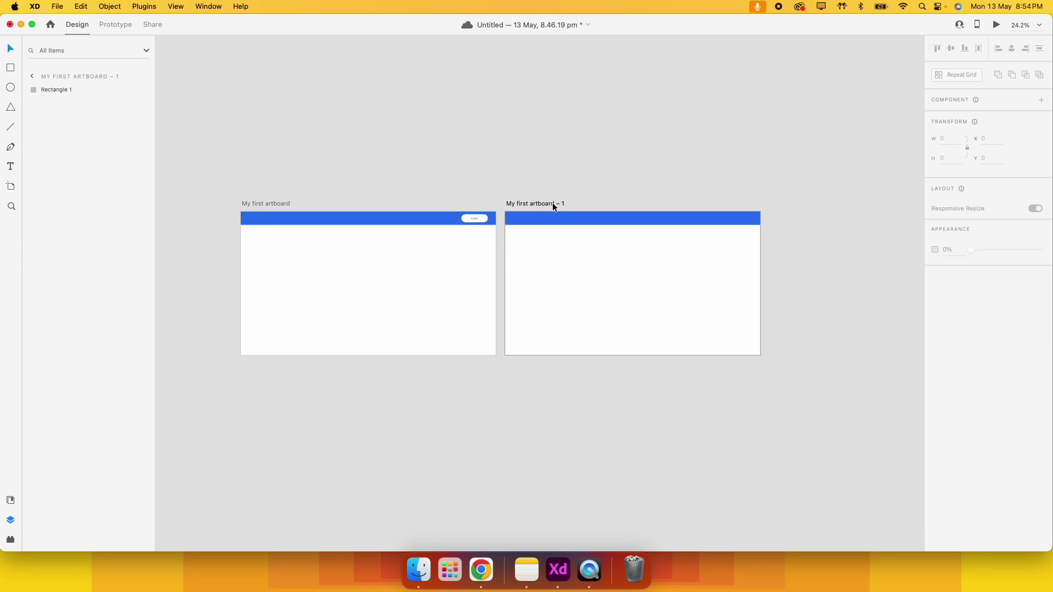
# - Draw a card rectangle on the copied artboard and move it toward the centre
pyautogui.click(10, 70)
pyautogui.moveTo(597, 245); pyautogui.dragTo(666, 331)
pyautogui.click(10, 49)
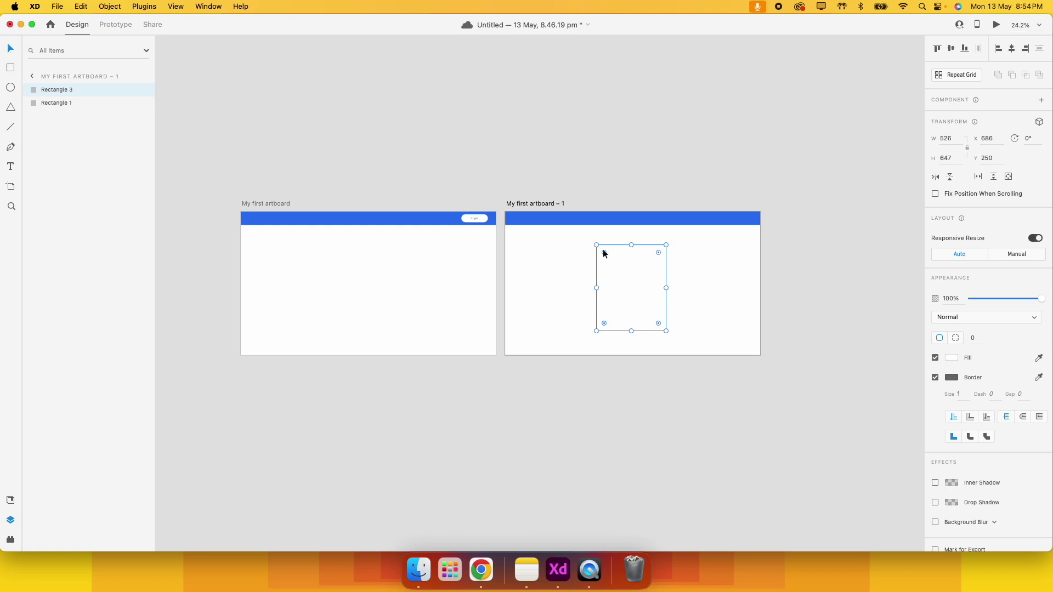
pyautogui.moveTo(637, 270); pyautogui.dragTo(638, 264)
# - Give the card no border, a light grey fill and a corner radius of 70
pyautogui.click(935, 377)
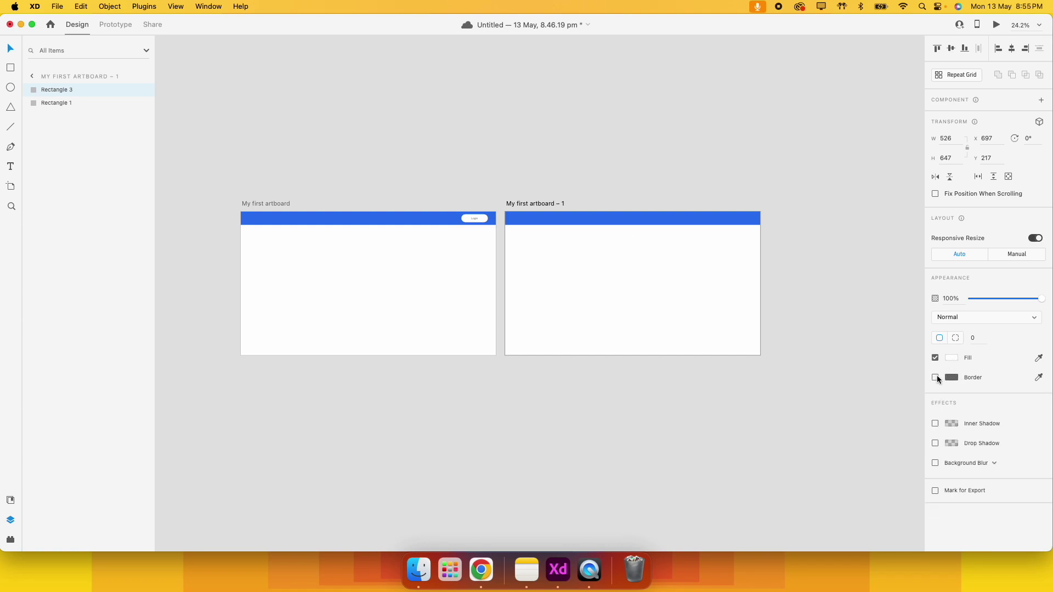
pyautogui.click(952, 358)
pyautogui.moveTo(827, 316); pyautogui.dragTo(818, 311)
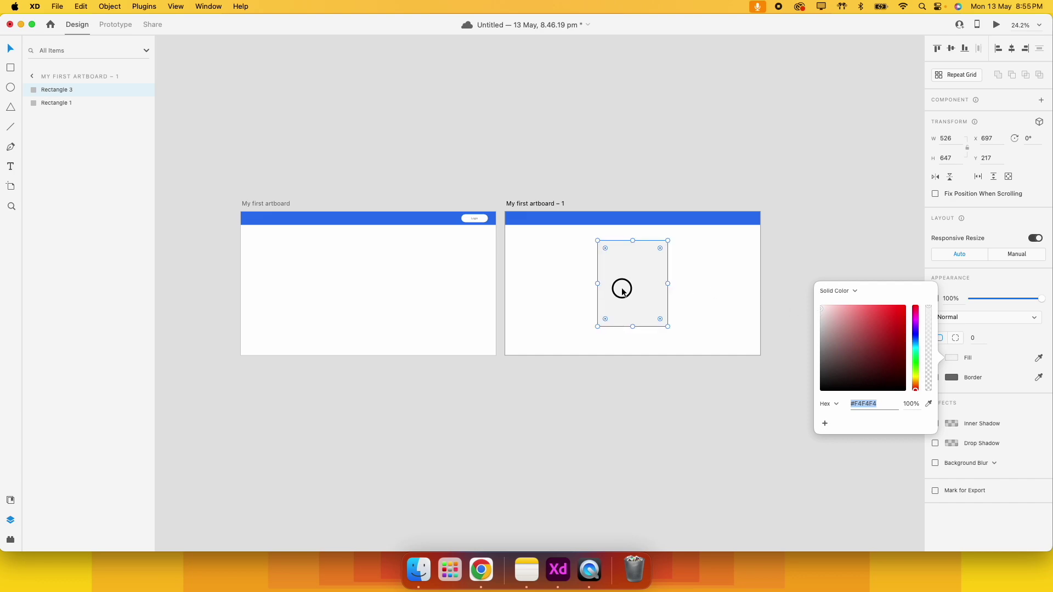
pyautogui.click(620, 287)
pyautogui.click(979, 338)
pyautogui.write('30')
pyautogui.hotkey('shift', 'Up')
pyautogui.hotkey('shift', 'Up')
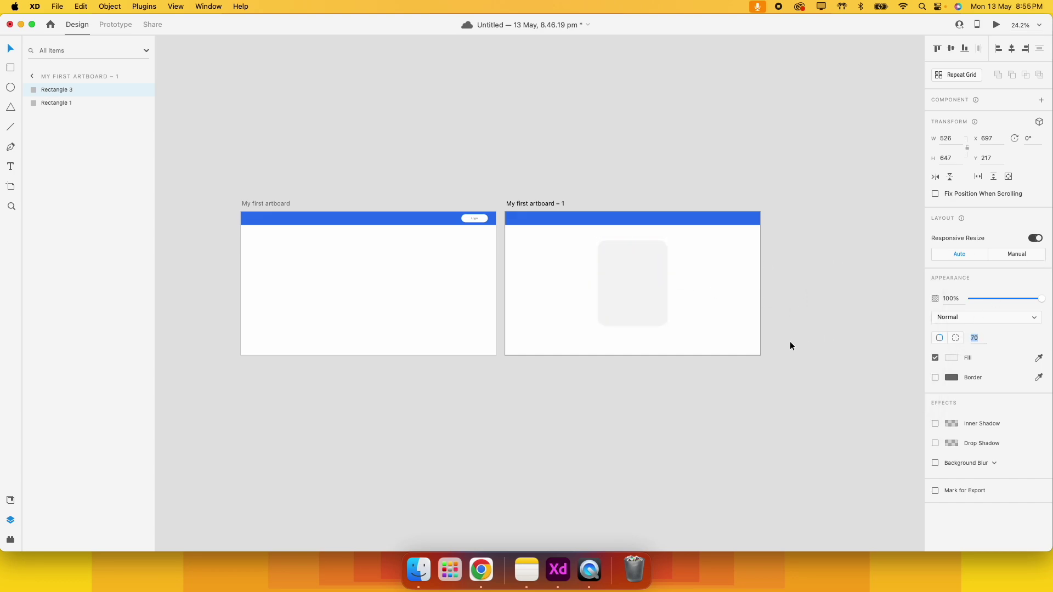
pyautogui.scroll(5, 597, 257)
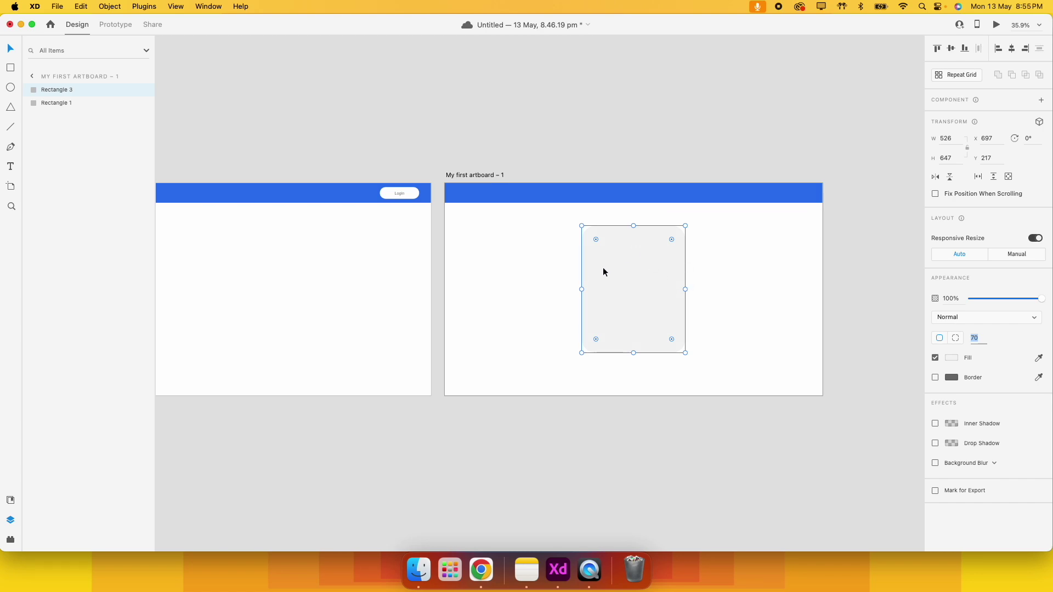
pyautogui.scroll(-5, 548, 214)
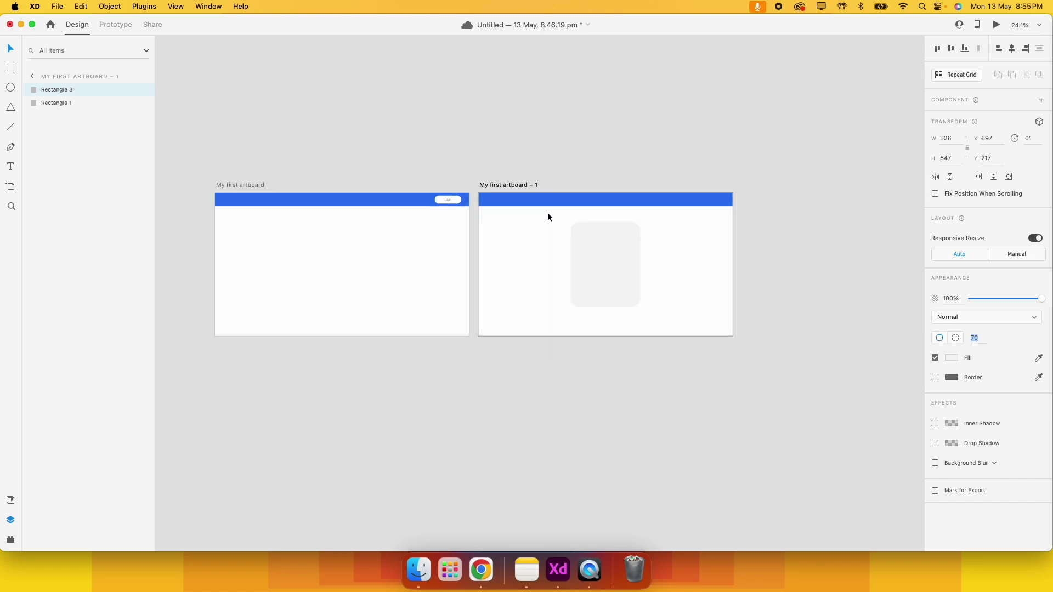
pyautogui.click(460, 196)
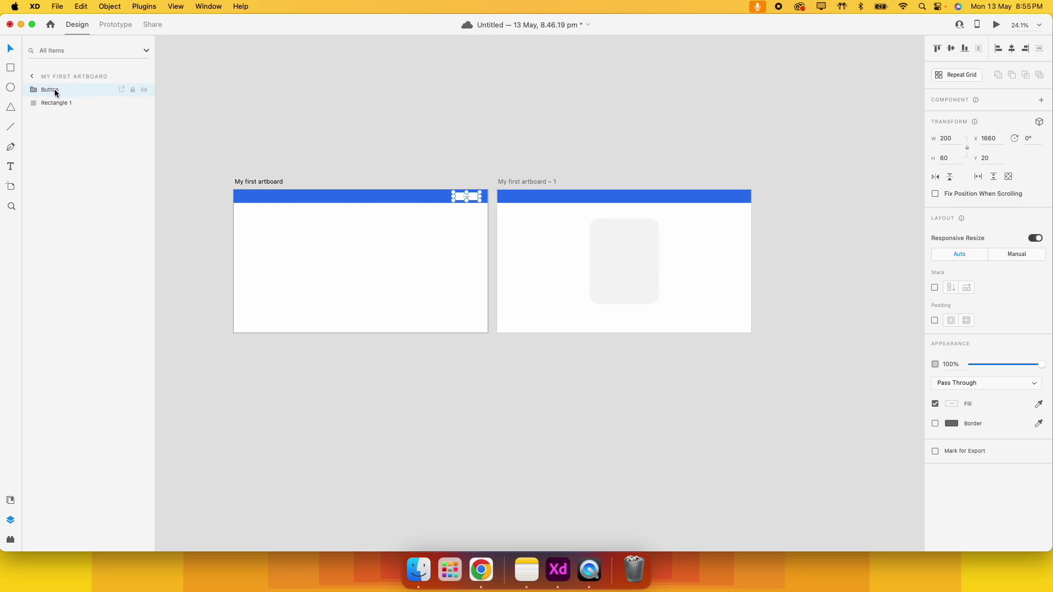
# - In Prototype mode, wire the Login button to 'My first artboard – 1' on tap
pyautogui.click(117, 24)
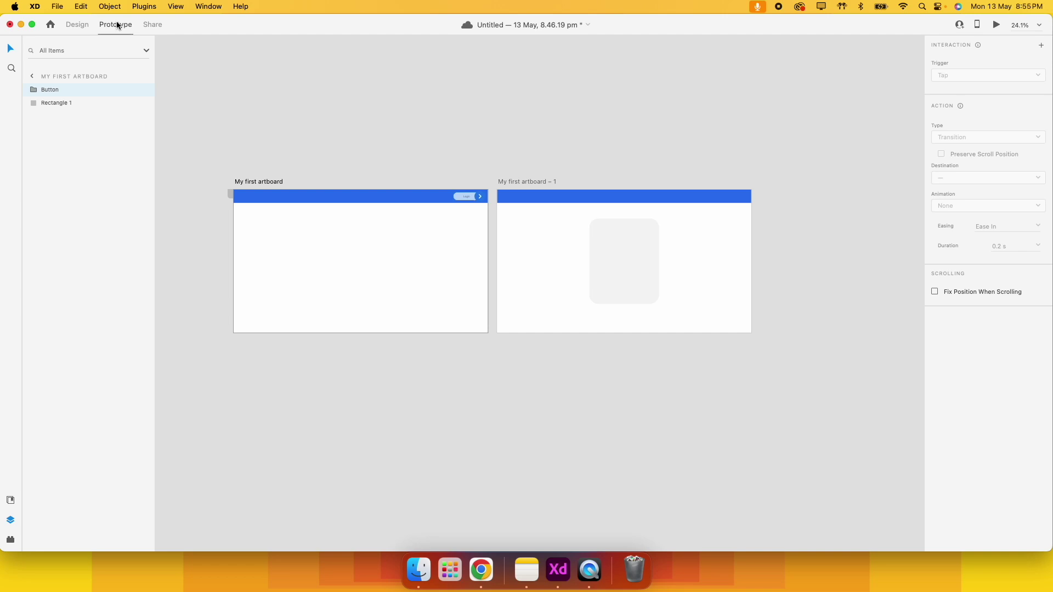
pyautogui.scroll(10, 483, 220)
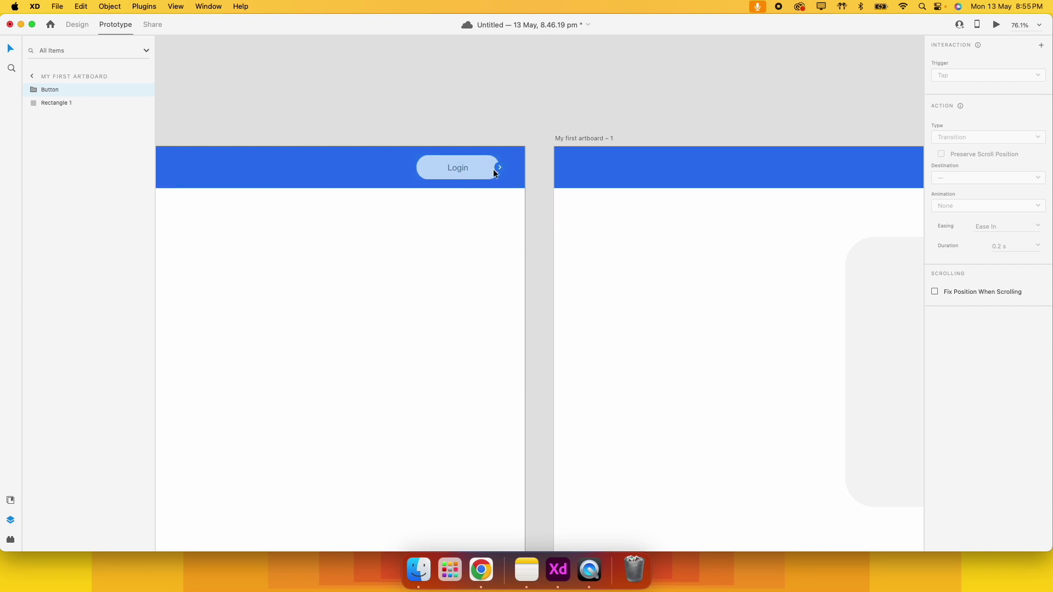
pyautogui.scroll(-8, 500, 166)
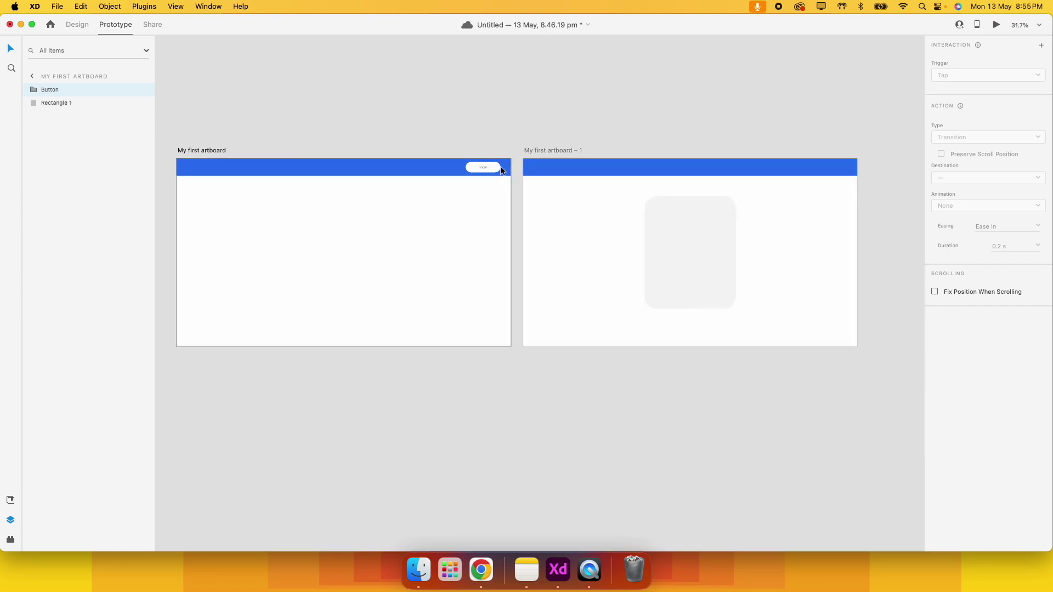
pyautogui.moveTo(501, 166); pyautogui.dragTo(663, 197)
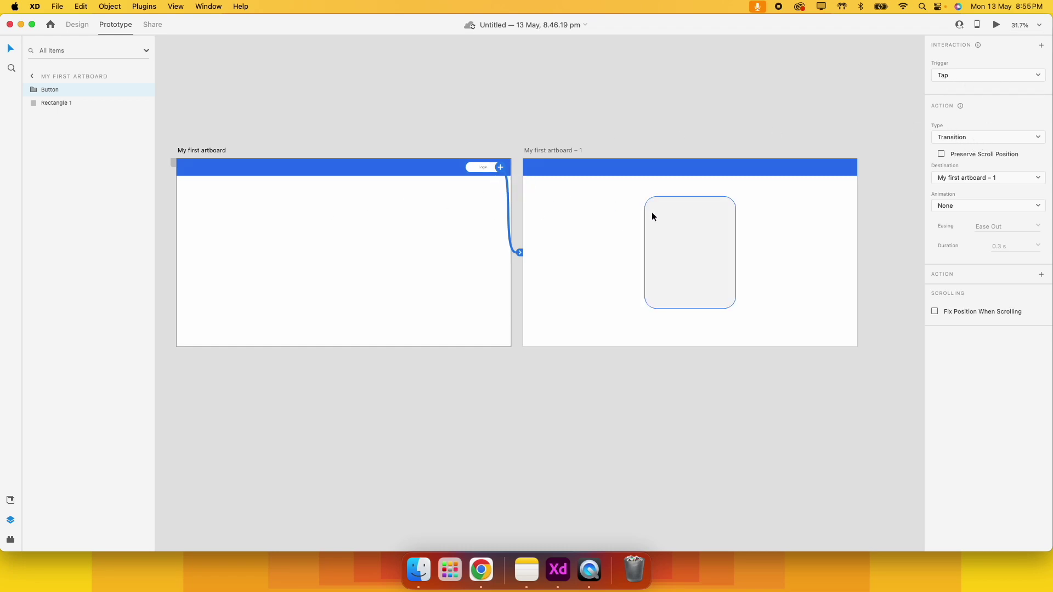
pyautogui.click(975, 141)
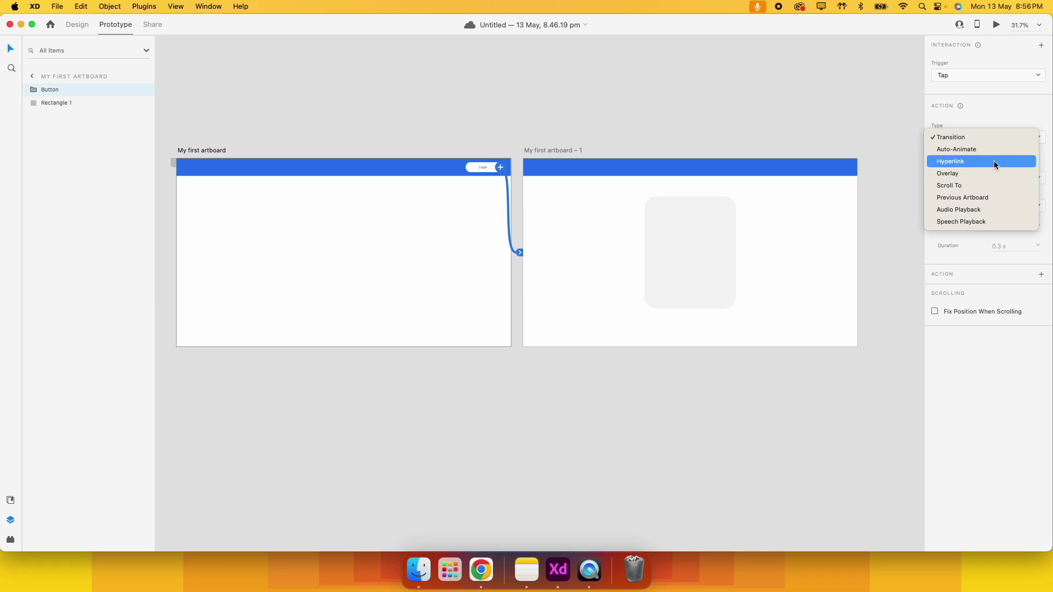
pyautogui.click(981, 119)
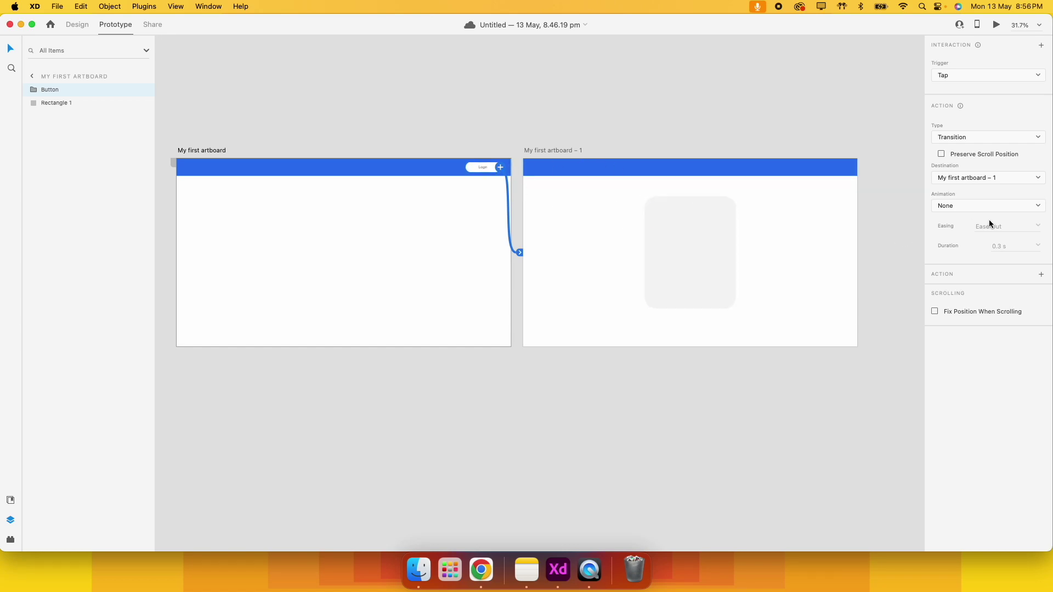
pyautogui.click(965, 210)
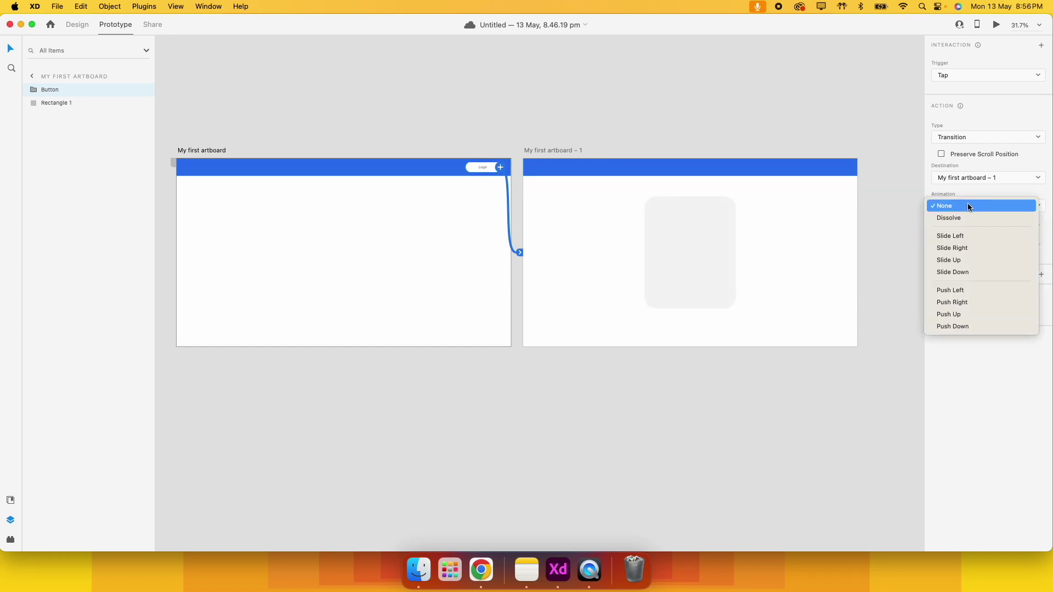
pyautogui.click(968, 207)
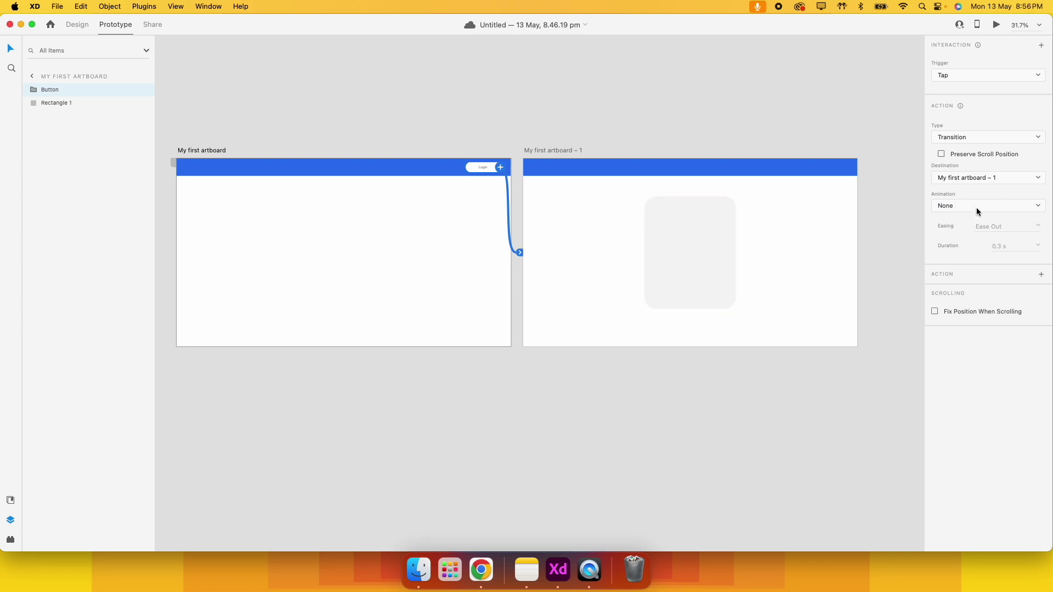
pyautogui.click(256, 131)
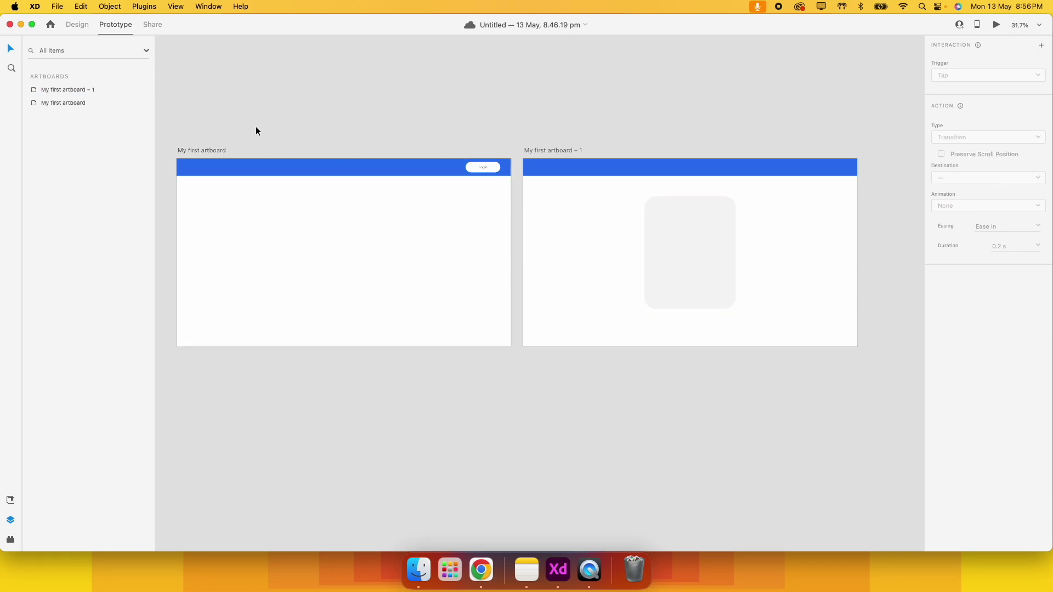
pyautogui.click(479, 171)
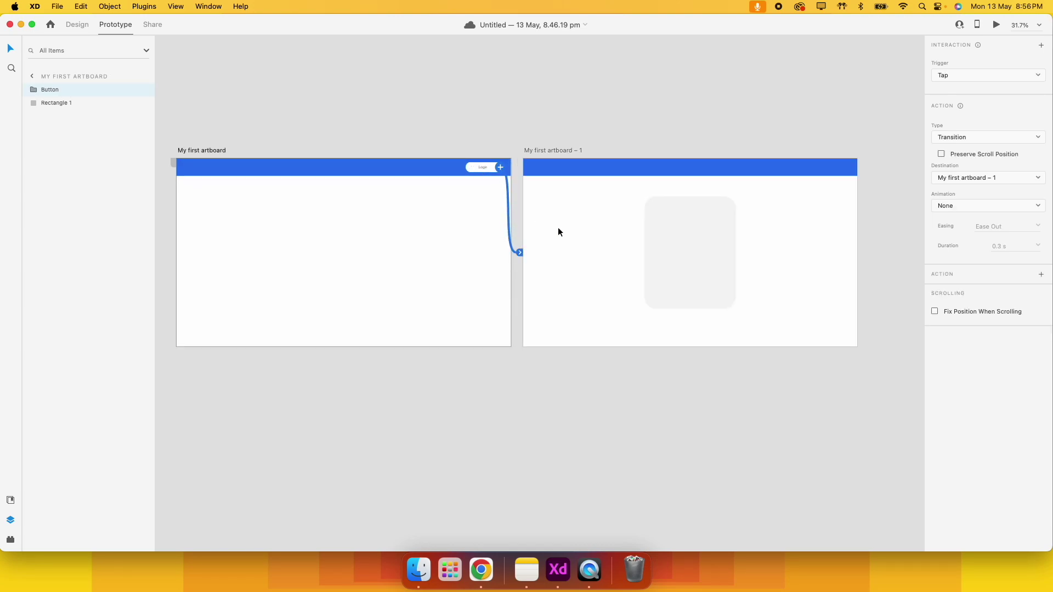
pyautogui.click(363, 119)
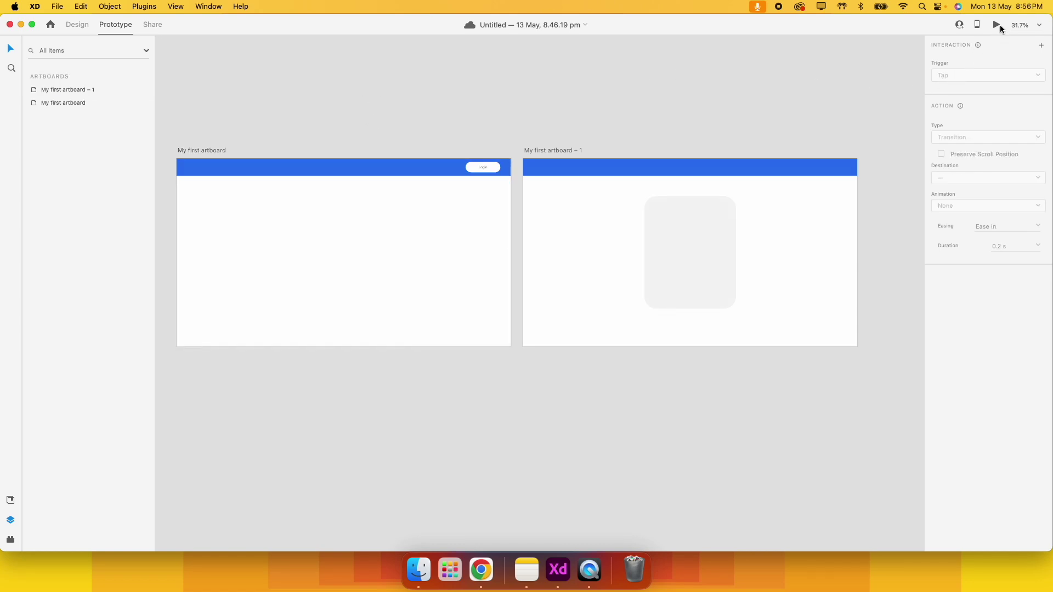
pyautogui.click(218, 151)
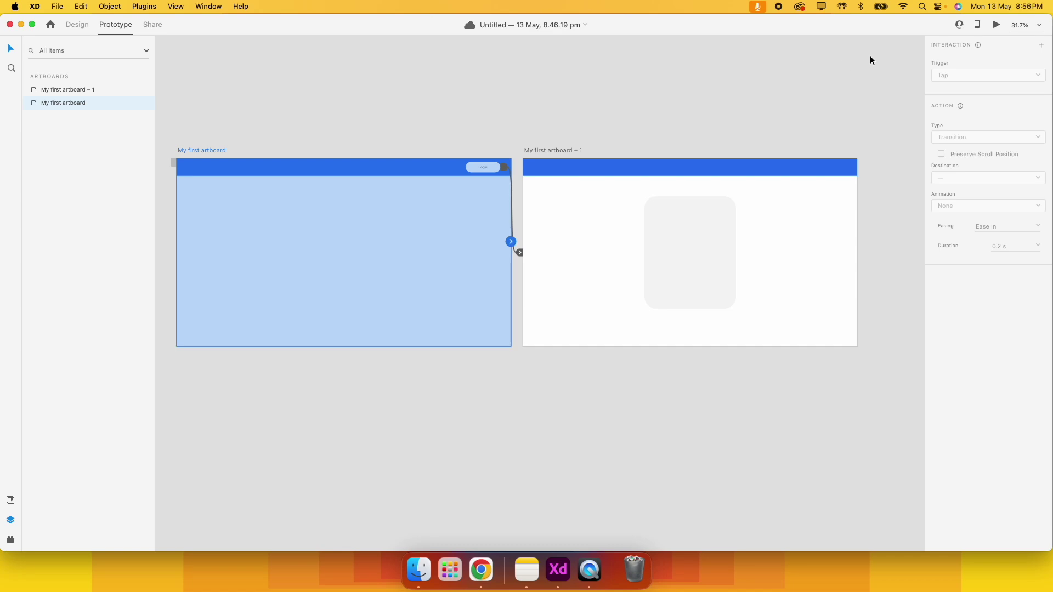
pyautogui.click(997, 25)
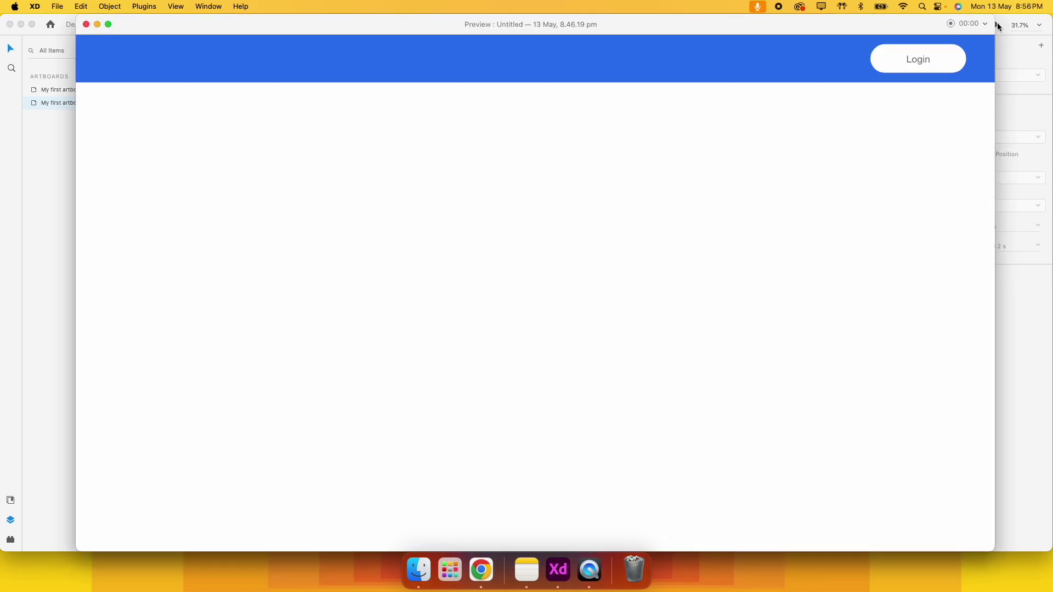
pyautogui.click(913, 66)
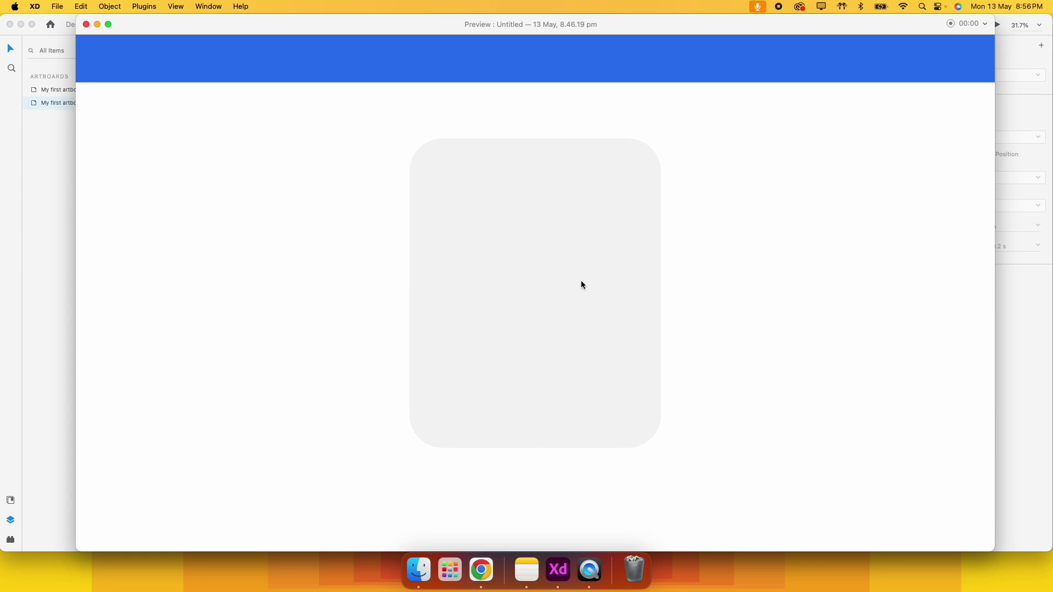
pyautogui.click(87, 24)
pyautogui.scroll(-3, 460, 275)
pyautogui.click(445, 175)
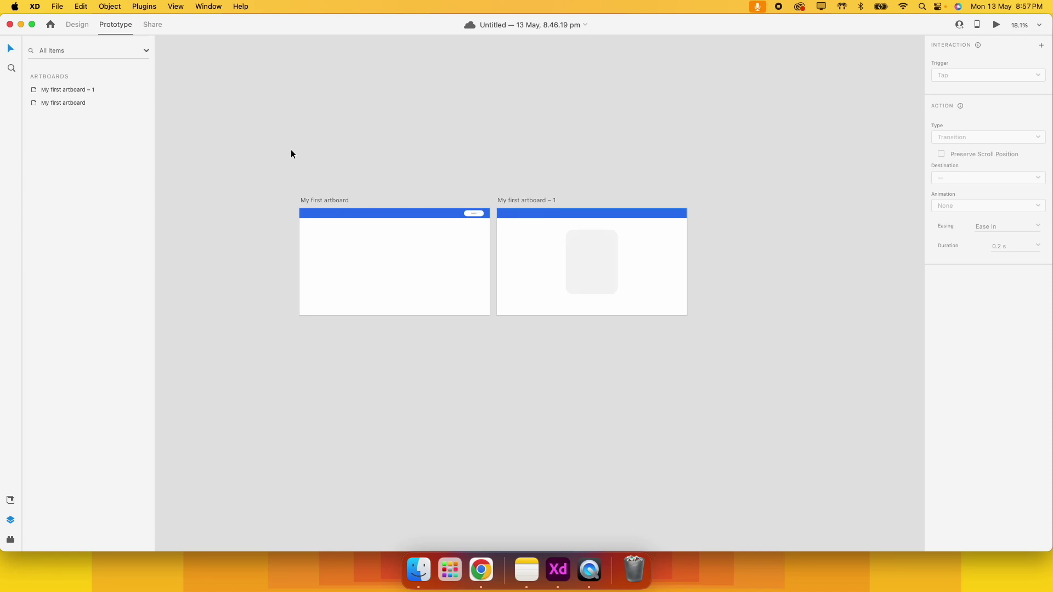
# - Make My first artboard the start of Flow 1, spanning both artboards
pyautogui.click(324, 202)
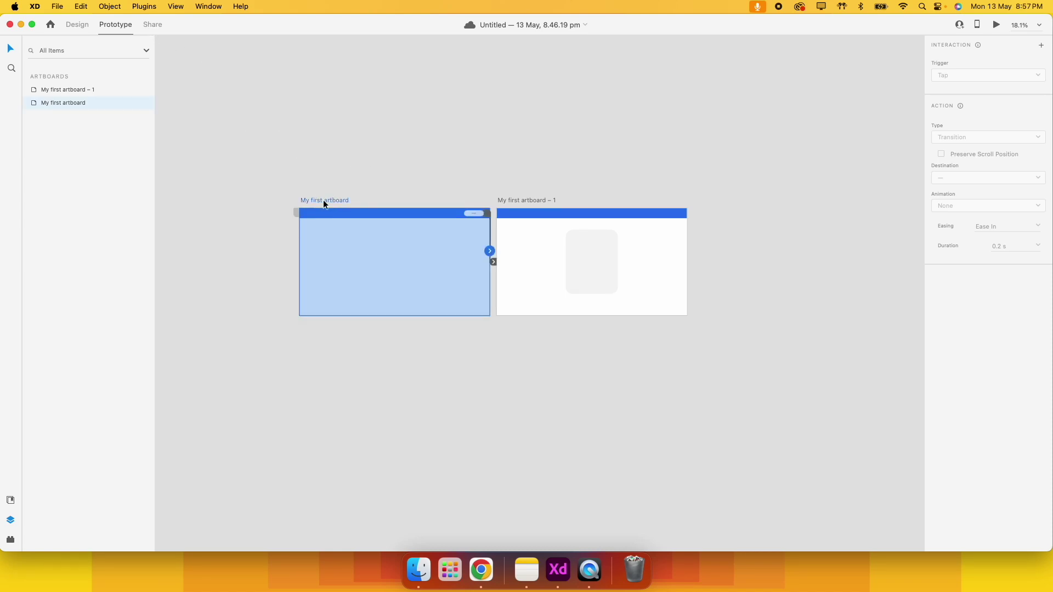
pyautogui.click(296, 215)
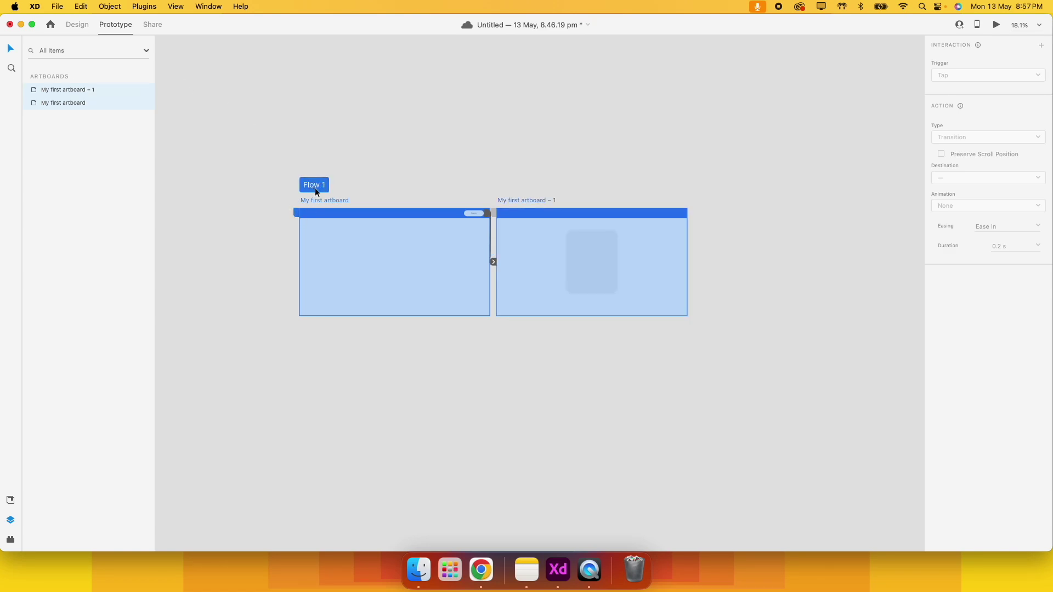
# - Create a public Design Review link for Flow 1 and copy it
pyautogui.click(148, 25)
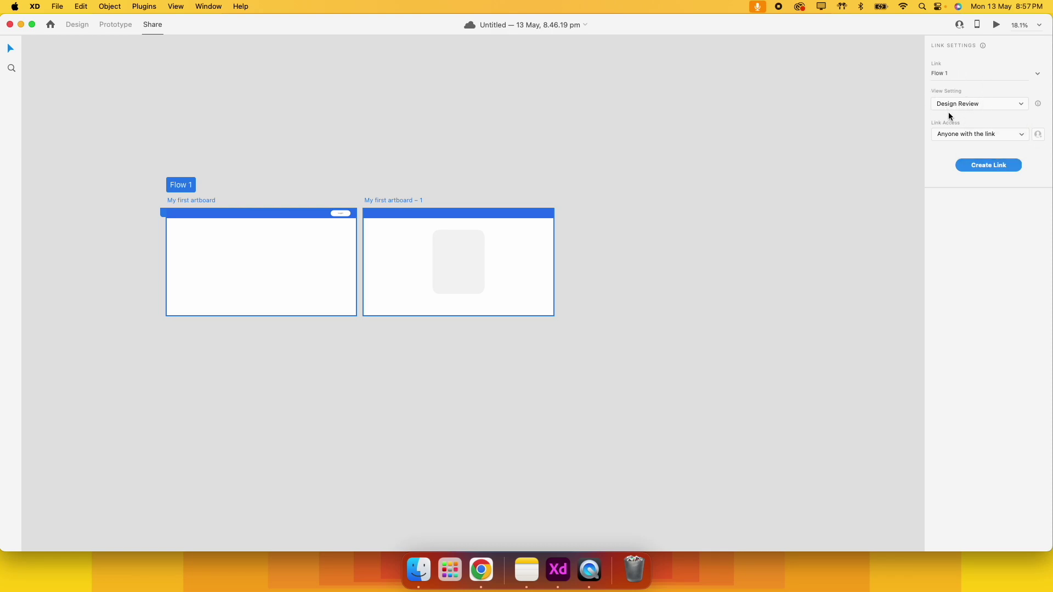
pyautogui.click(984, 165)
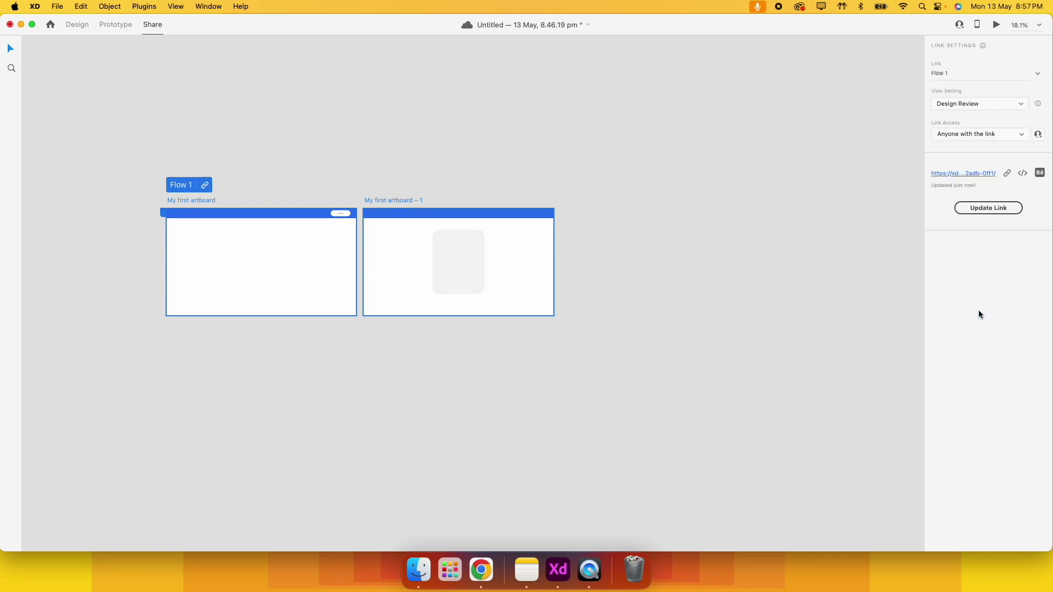
pyautogui.click(1007, 174)
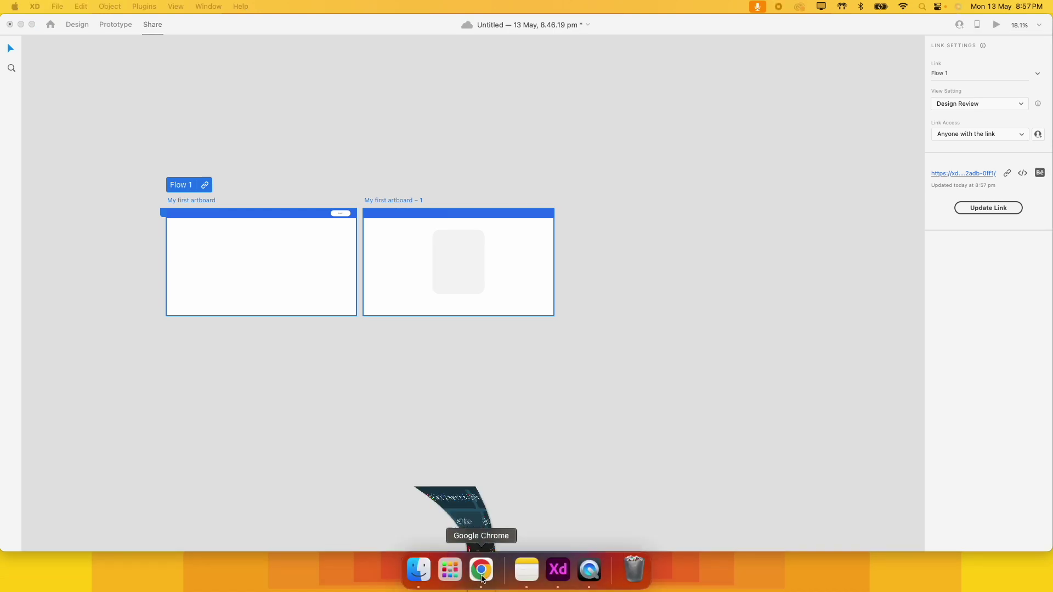
# - Open the copied Flow 1 review link in Google Chrome and maximize the browser window
pyautogui.click(481, 571)
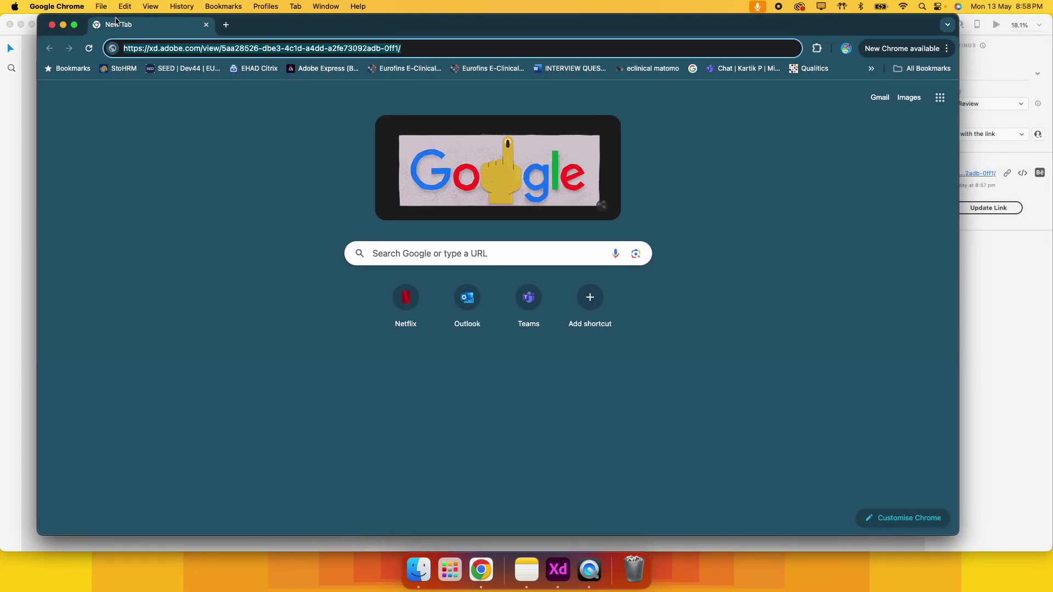
pyautogui.press('Return')
pyautogui.moveTo(468, 24); pyautogui.dragTo(482, 42)
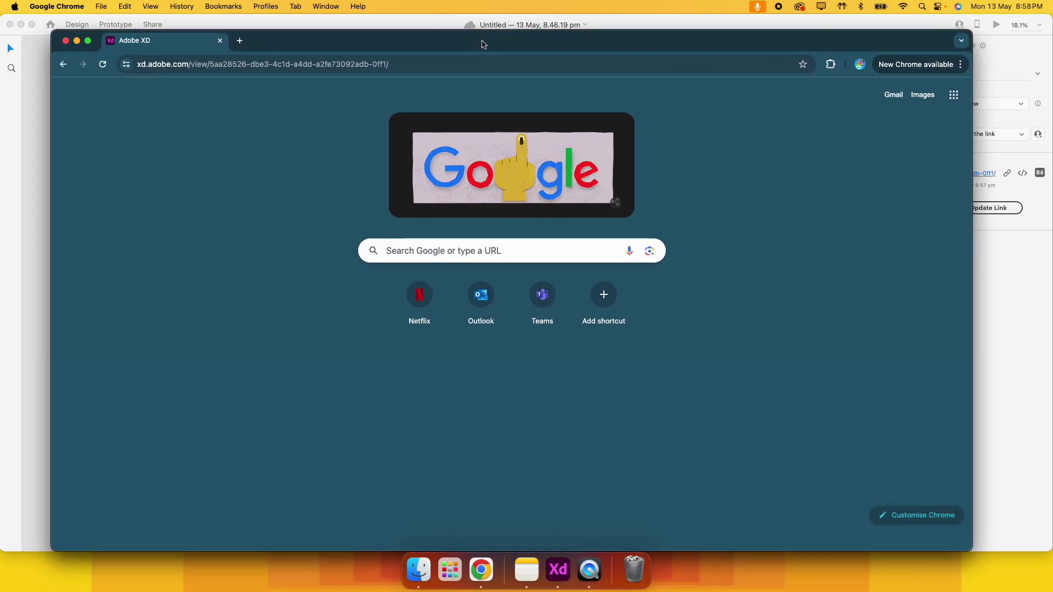
pyautogui.doubleClick(482, 43)
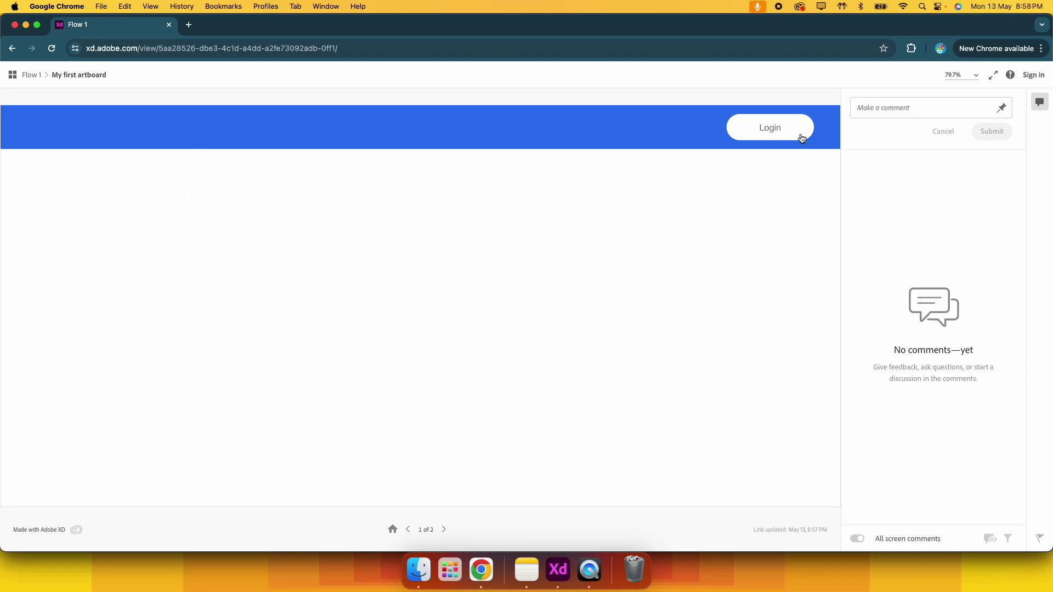
pyautogui.click(1040, 102)
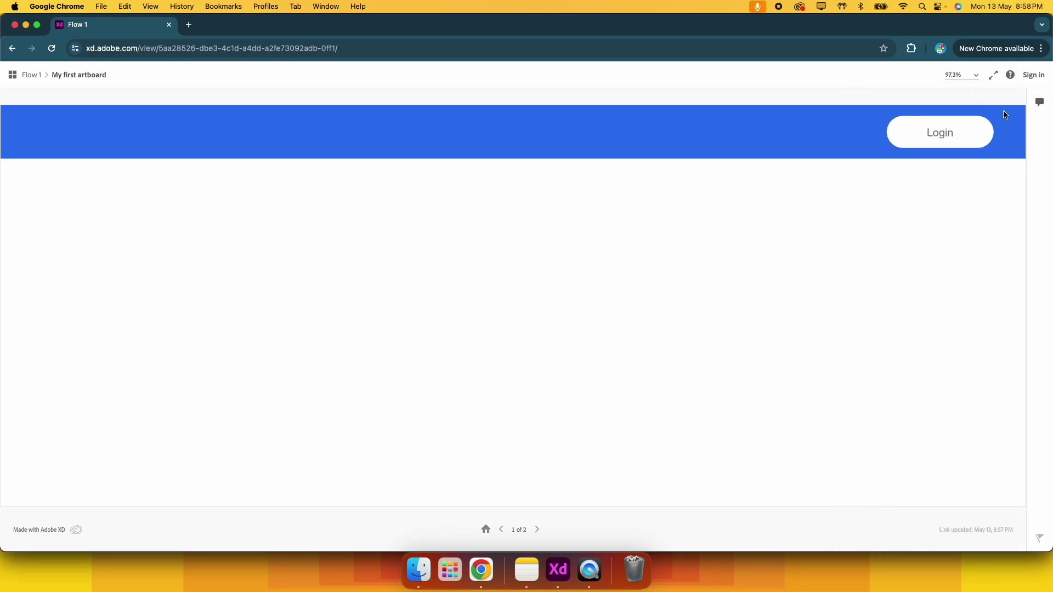
pyautogui.click(994, 77)
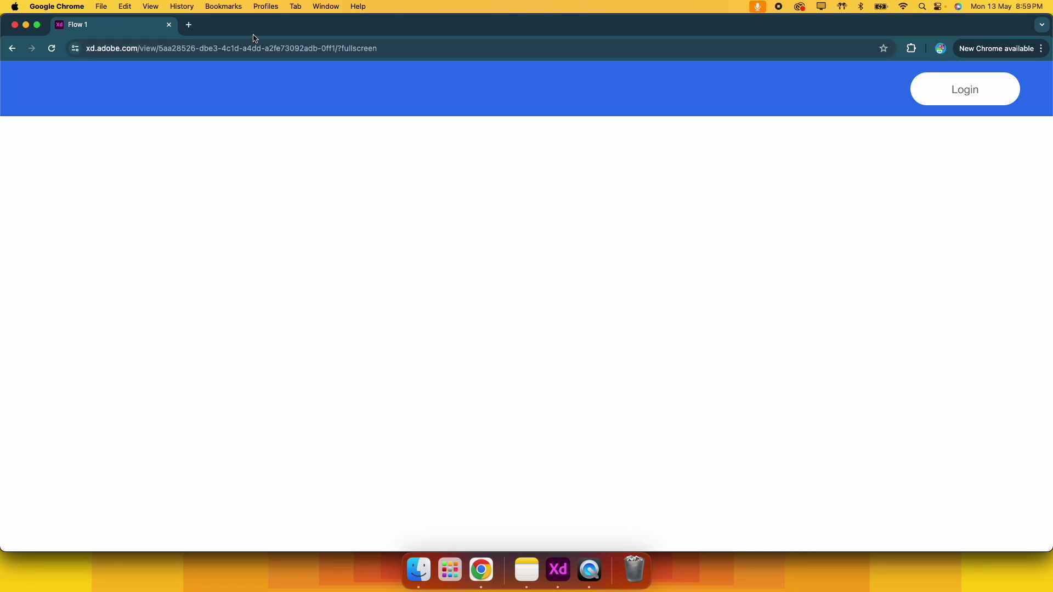
pyautogui.press('Escape')
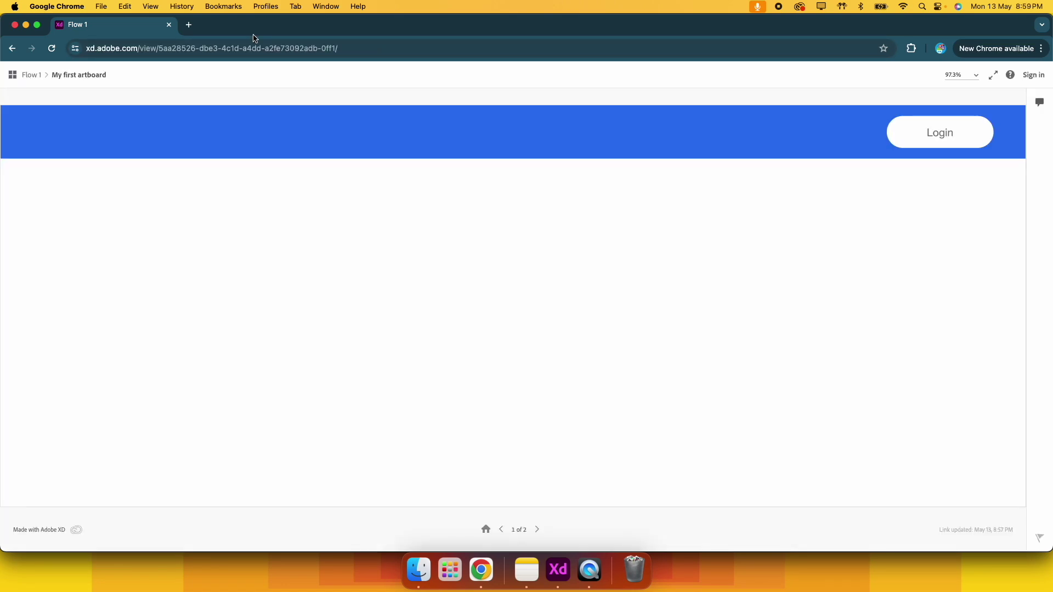
pyautogui.click(1040, 104)
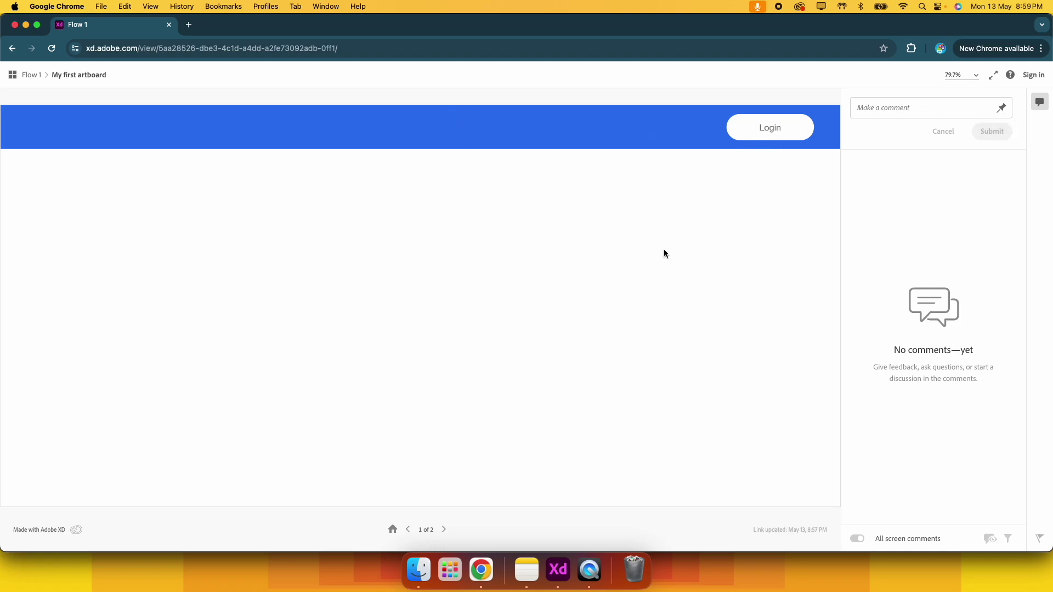
# - Pin a comment 'Change the color of the header' to the blue header and submit it
pyautogui.click(999, 107)
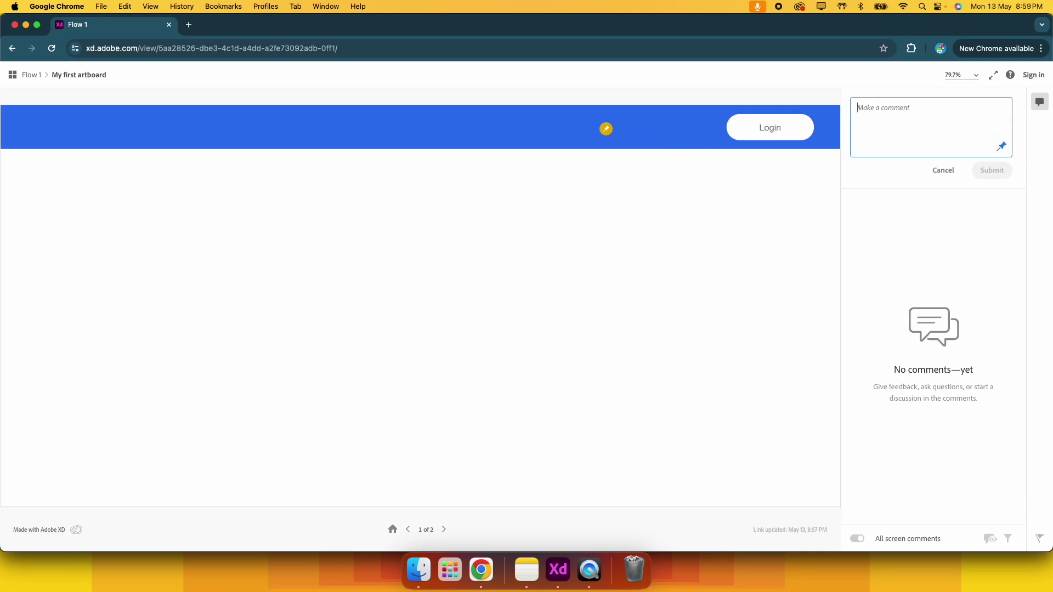
pyautogui.click(587, 125)
pyautogui.click(938, 118)
pyautogui.write('Change the color')
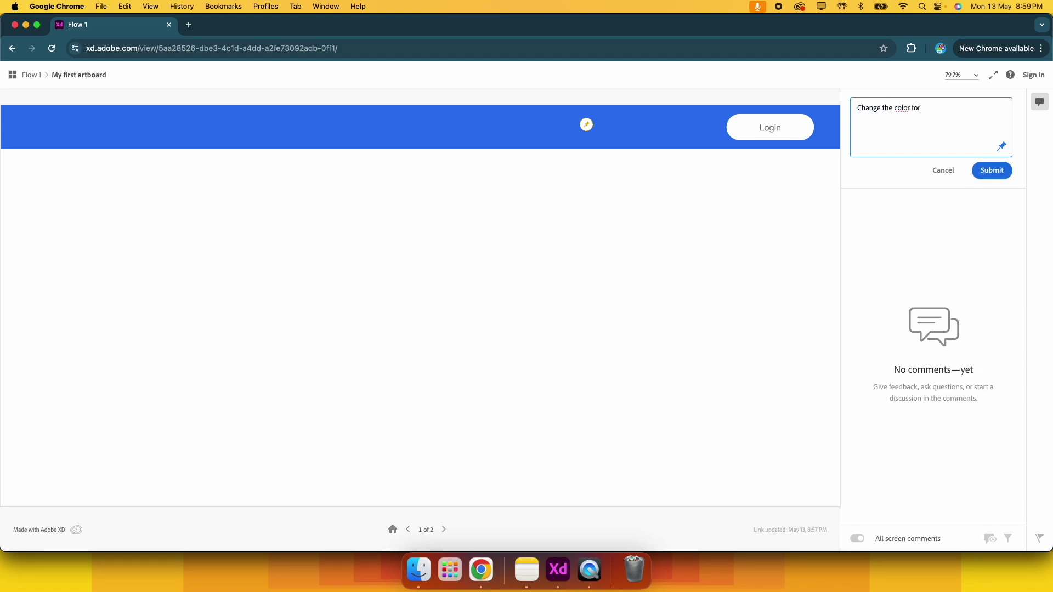
pyautogui.write(' of the heade')
pyautogui.click(996, 172)
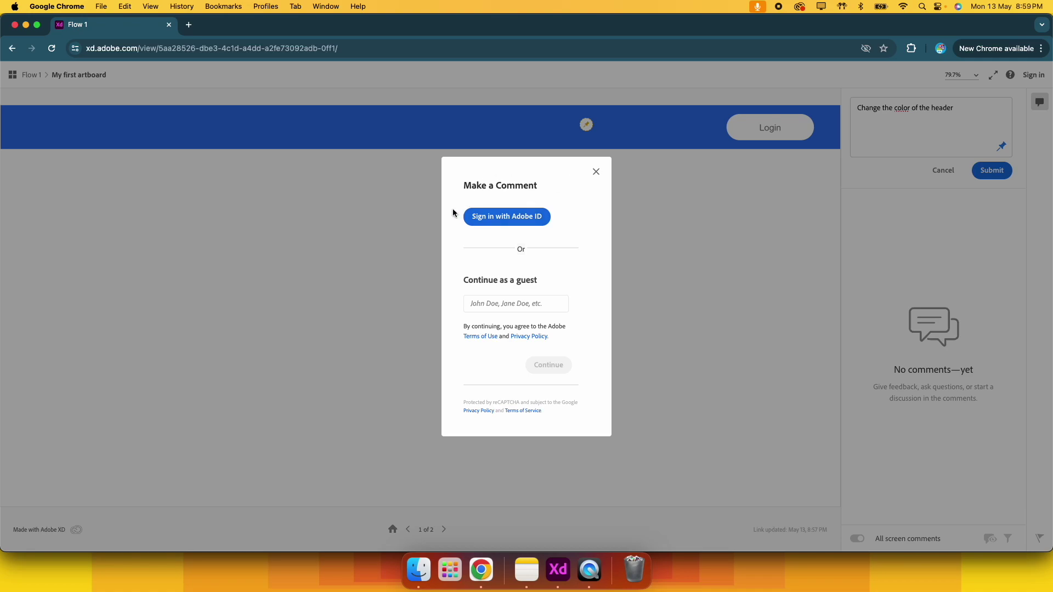
# - Post the comment as a guest using the autofilled guest name
pyautogui.click(510, 304)
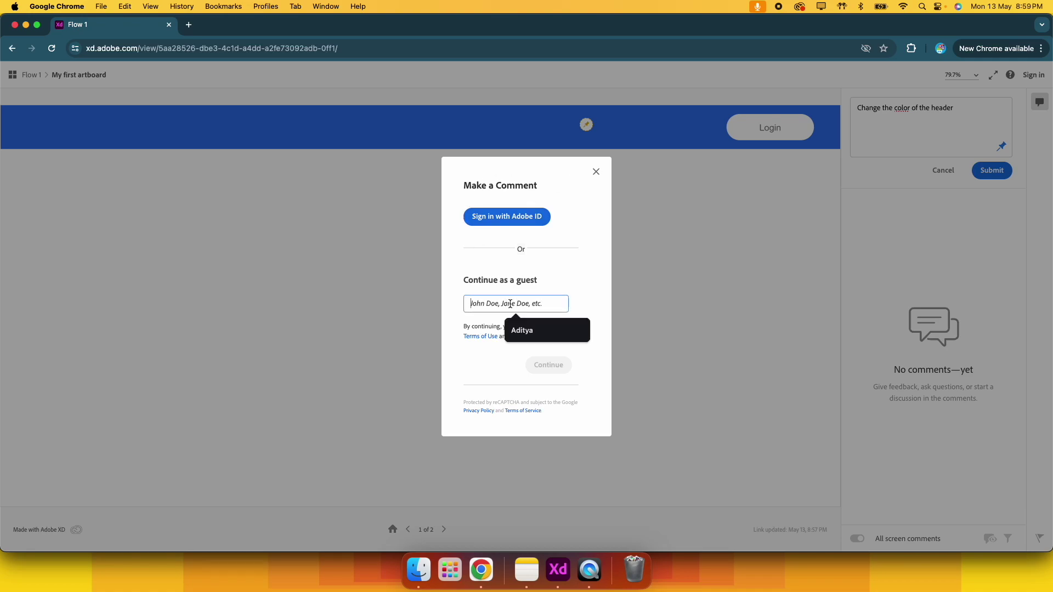
pyautogui.click(524, 331)
pyautogui.click(548, 365)
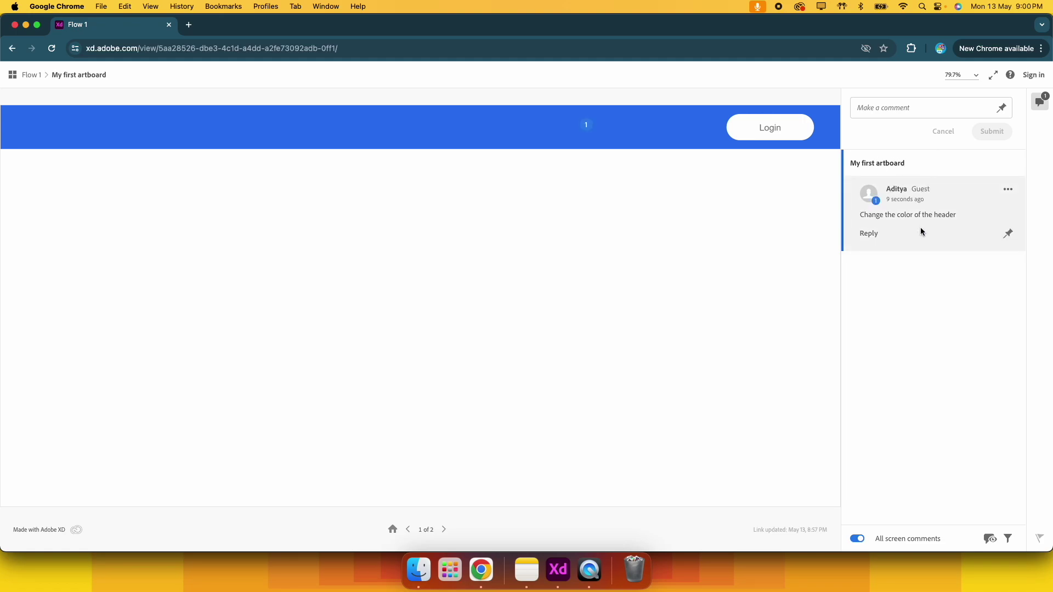
# - Hide the web review's comments panel and return to the Adobe XD desktop app
pyautogui.click(1008, 191)
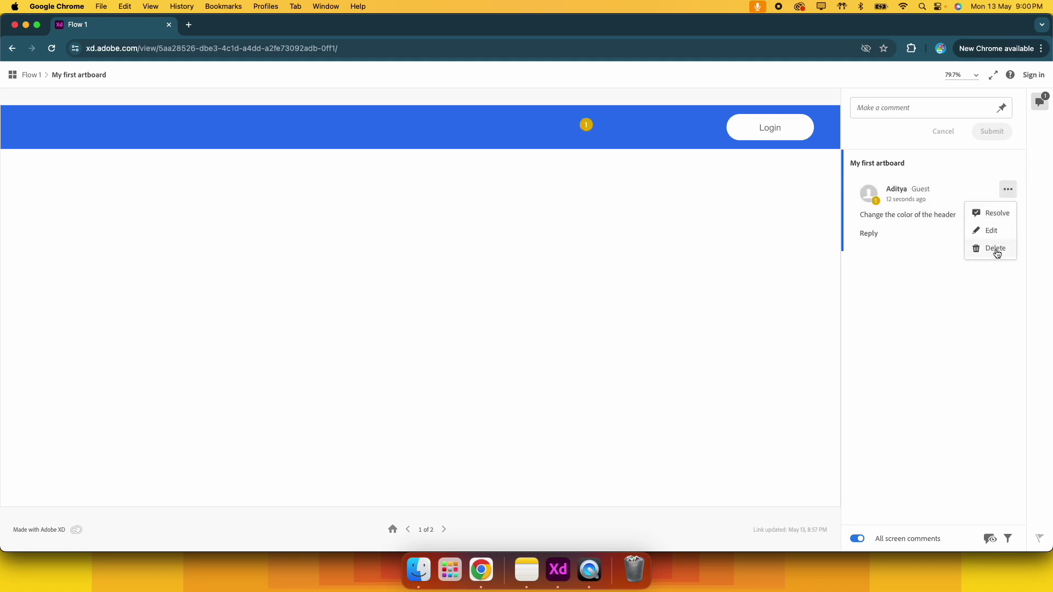
pyautogui.click(928, 315)
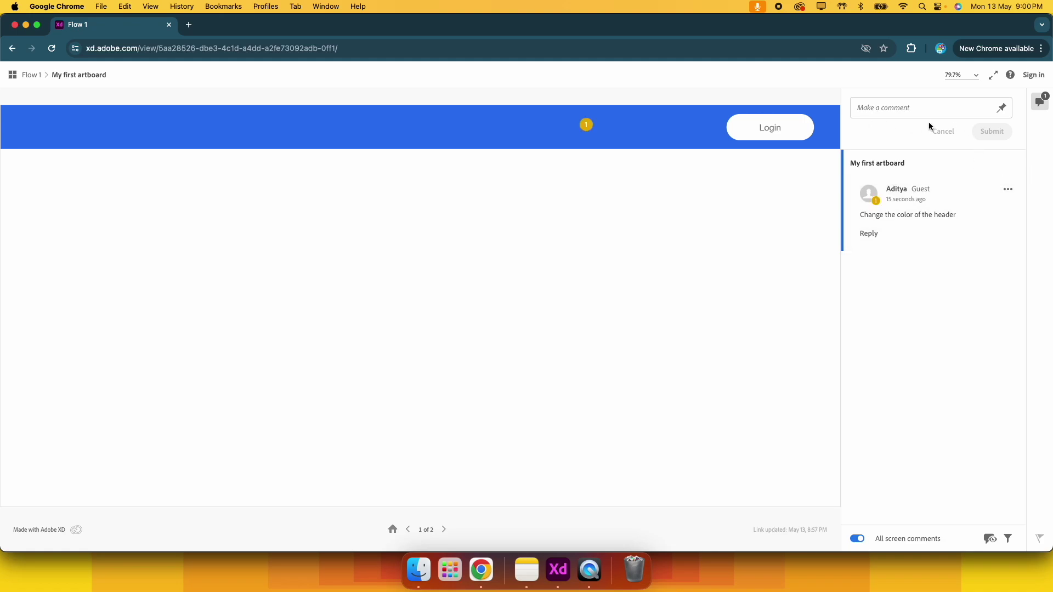
pyautogui.click(1039, 102)
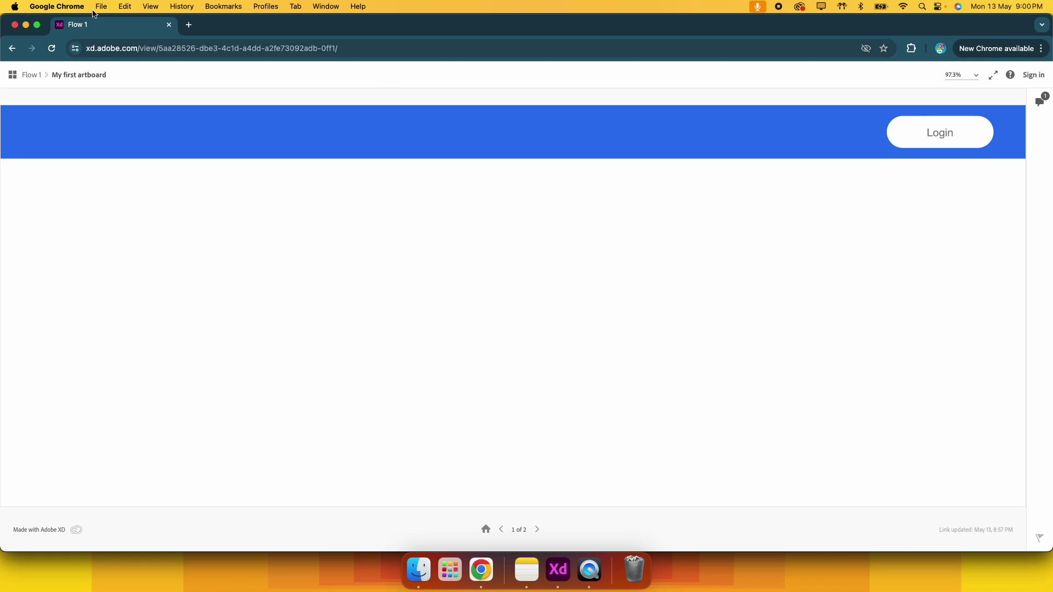
pyautogui.press('super+Tab')
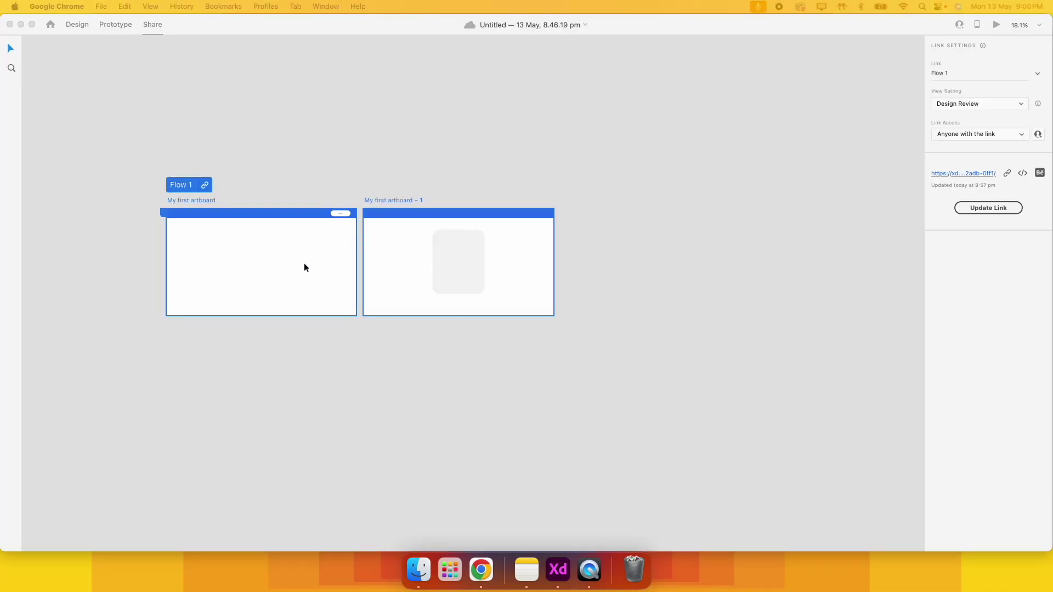
pyautogui.click(421, 239)
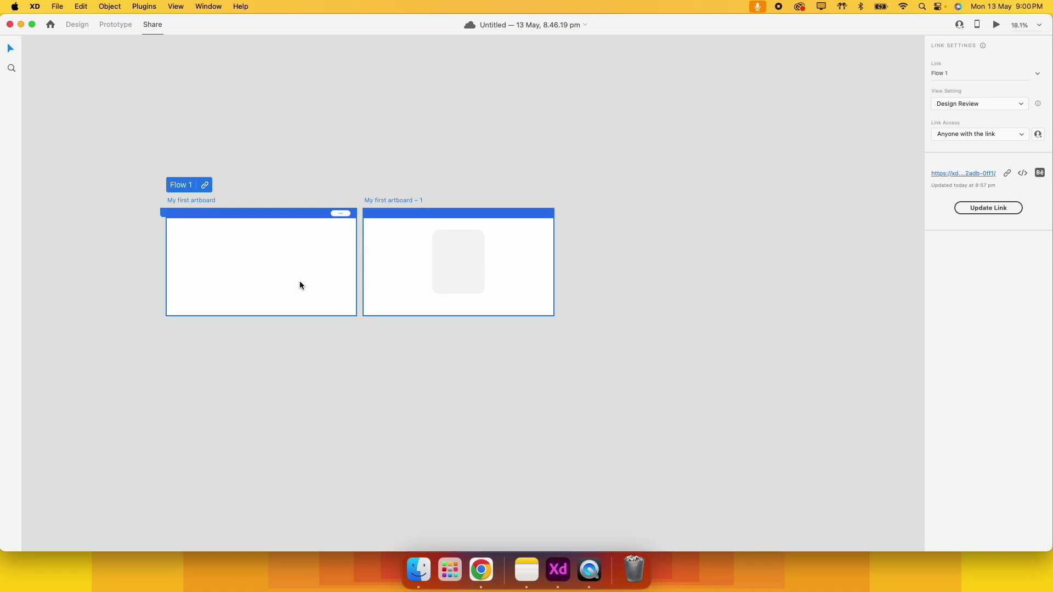
pyautogui.click(346, 188)
pyautogui.scroll(3, 318, 172)
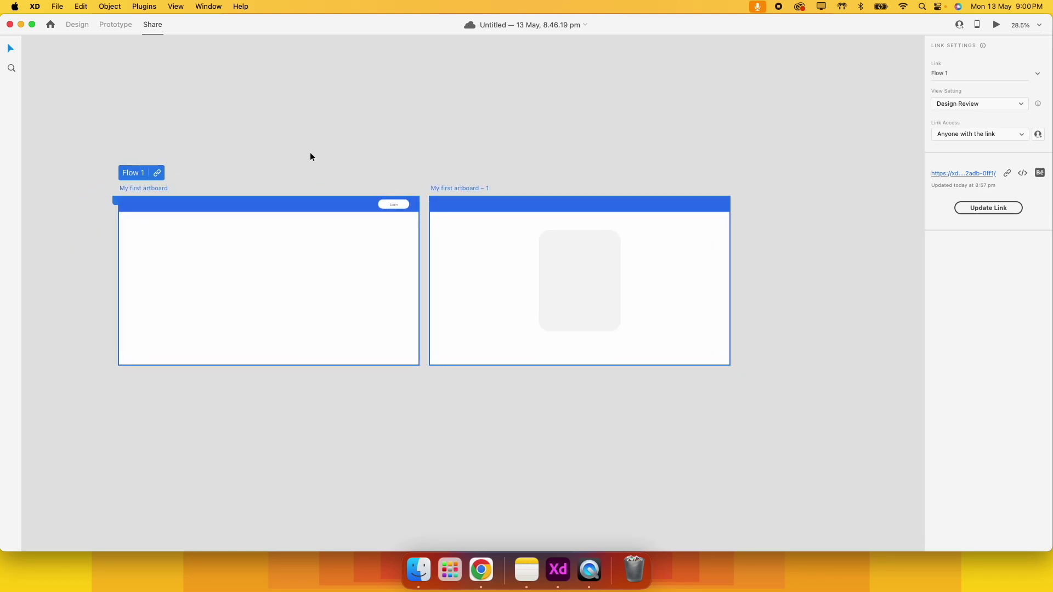
pyautogui.scroll(2, 311, 157)
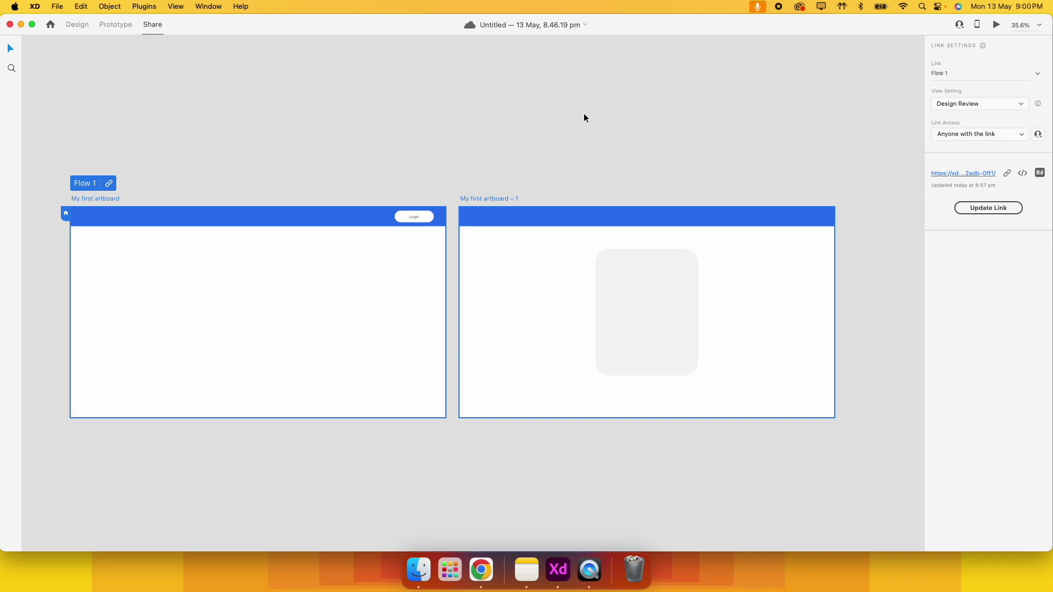
# - Save the document to Creative Cloud under the name 'Test file'
pyautogui.click(959, 25)
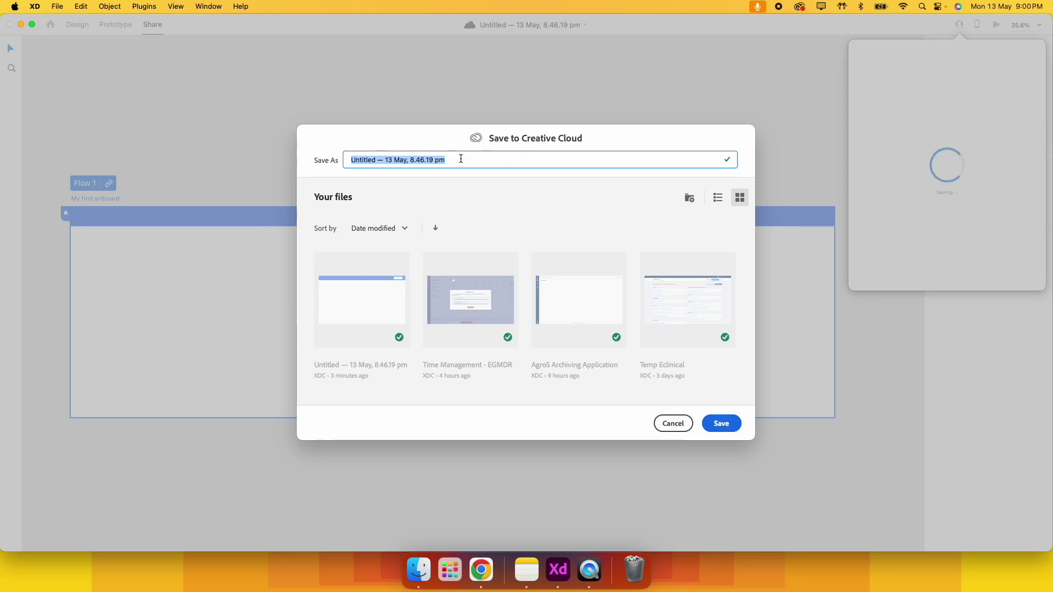
pyautogui.write('Tewst fikle')
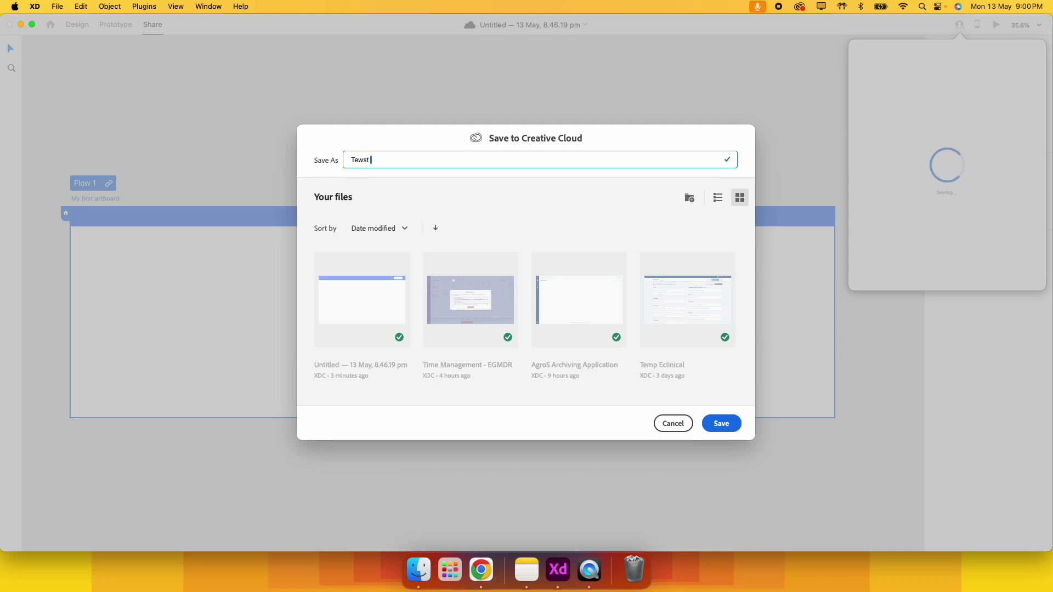
pyautogui.press('BackSpace')
pyautogui.press('BackSpace')
pyautogui.press('BackSpace')
pyautogui.press('BackSpace')
pyautogui.press('BackSpace')
pyautogui.press('BackSpace')
pyautogui.press('BackSpace')
pyautogui.press('BackSpace')
pyautogui.write('s')
pyautogui.press('BackSpace')
pyautogui.press('BackSpace')
pyautogui.write('st fi')
pyautogui.press('BackSpace')
pyautogui.press('BackSpace')
pyautogui.write('file')
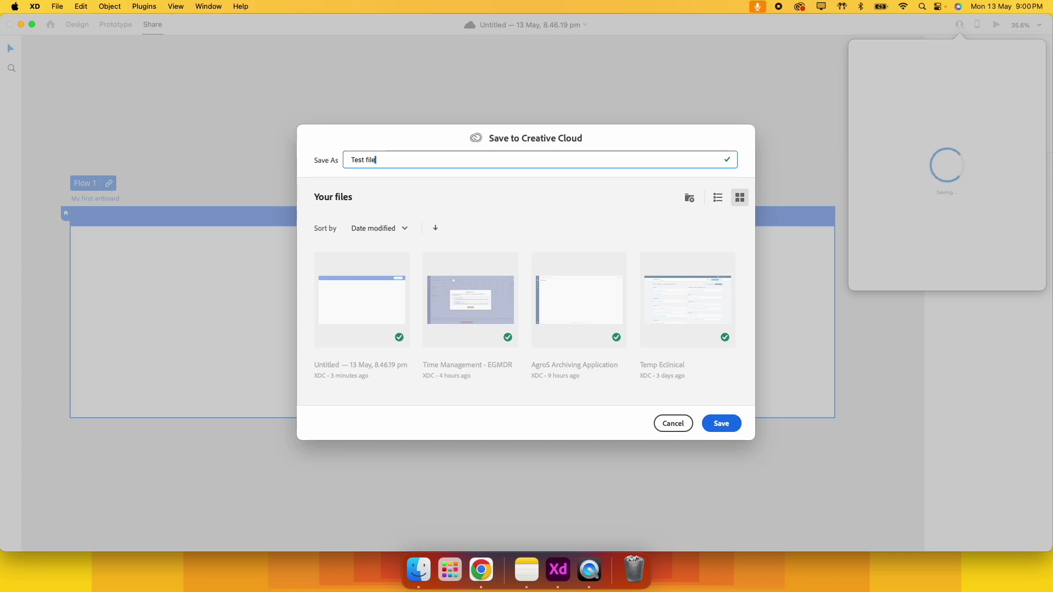
pyautogui.press('Return')
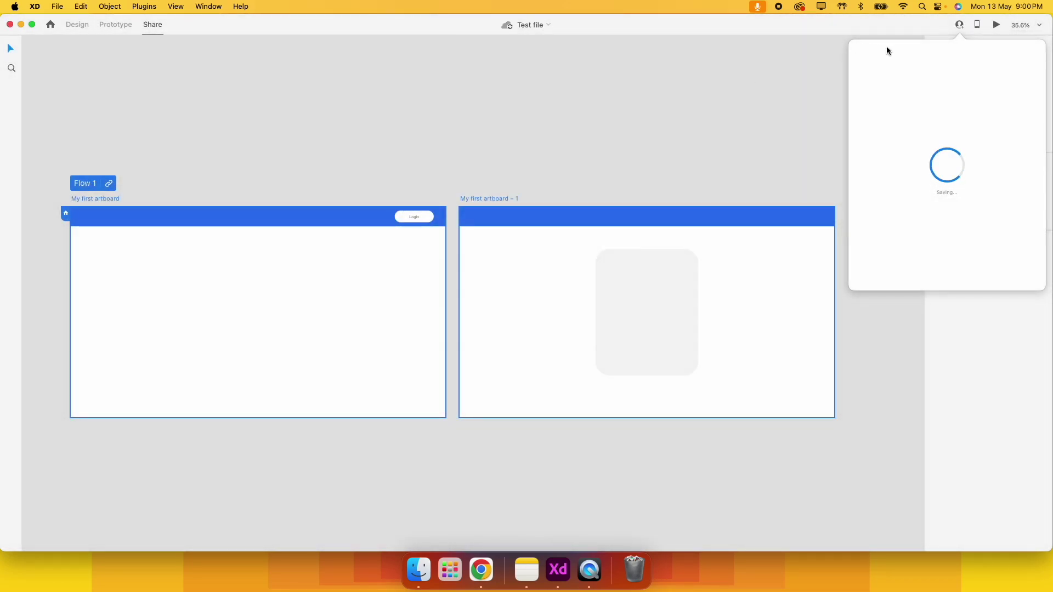
pyautogui.click(508, 26)
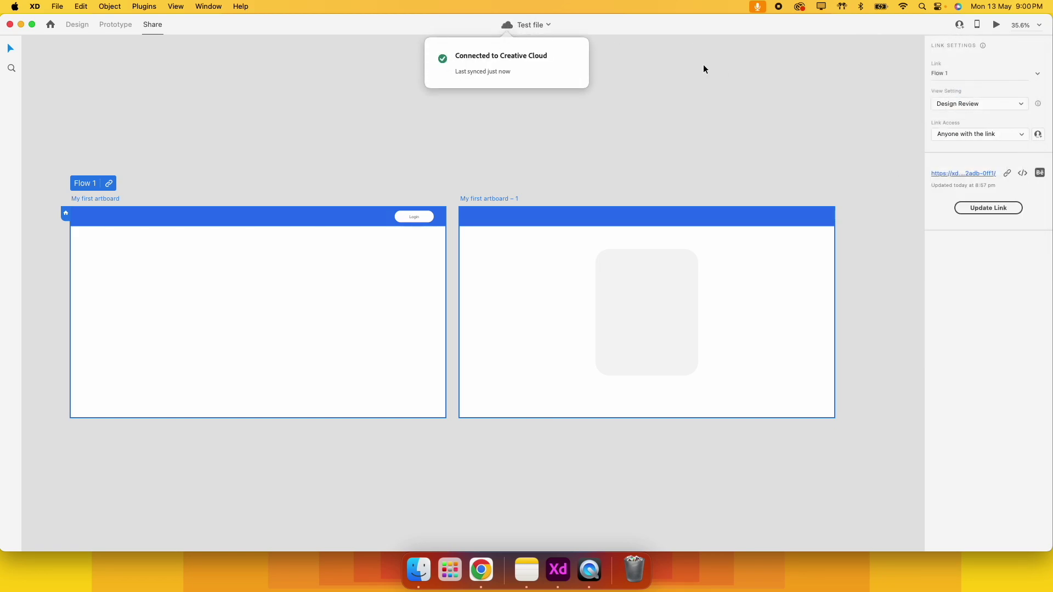
pyautogui.click(959, 25)
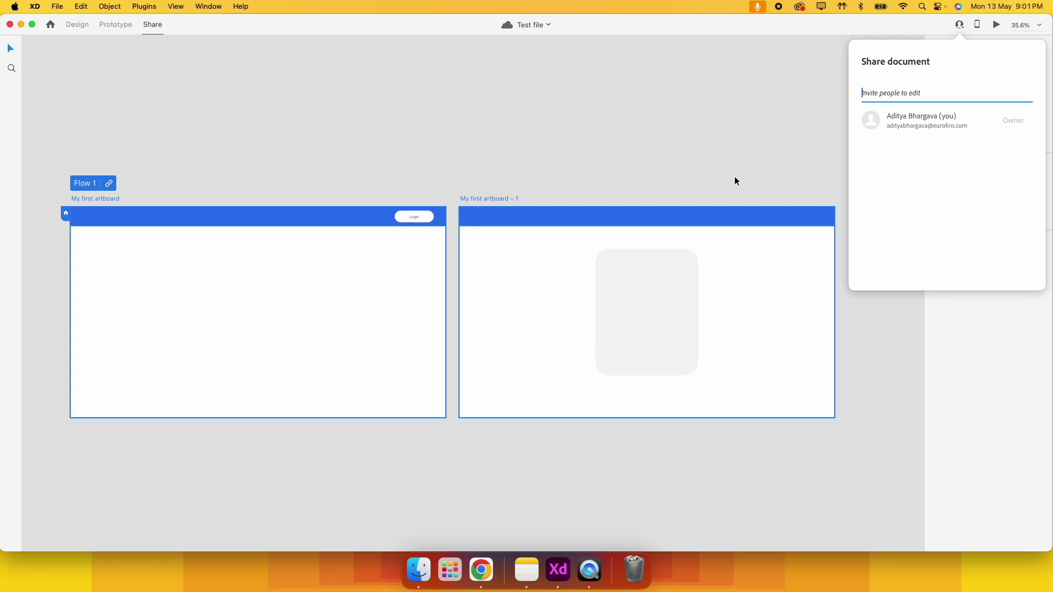
pyautogui.click(558, 216)
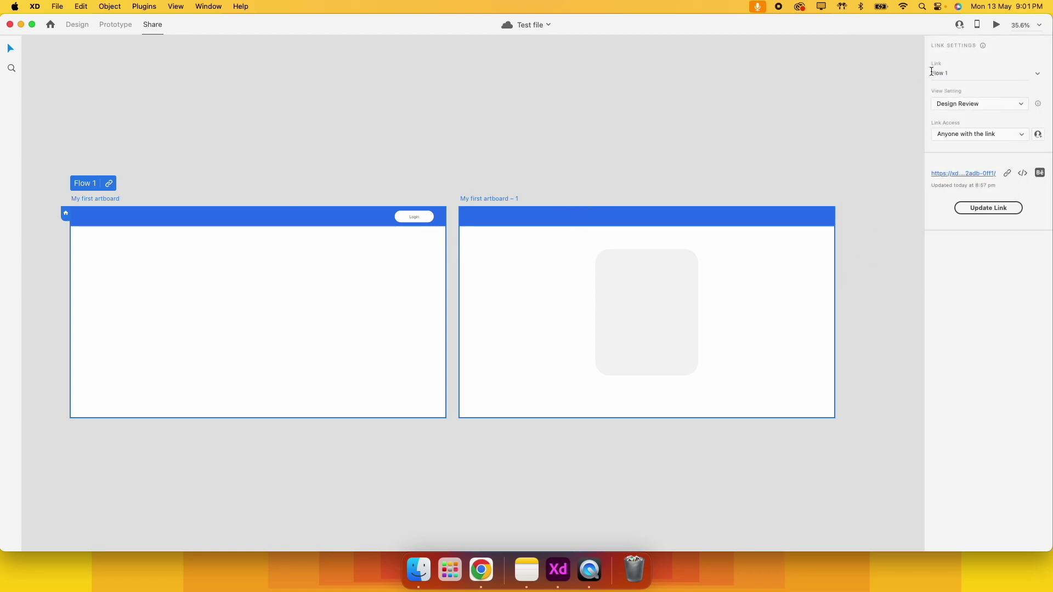
pyautogui.click(958, 25)
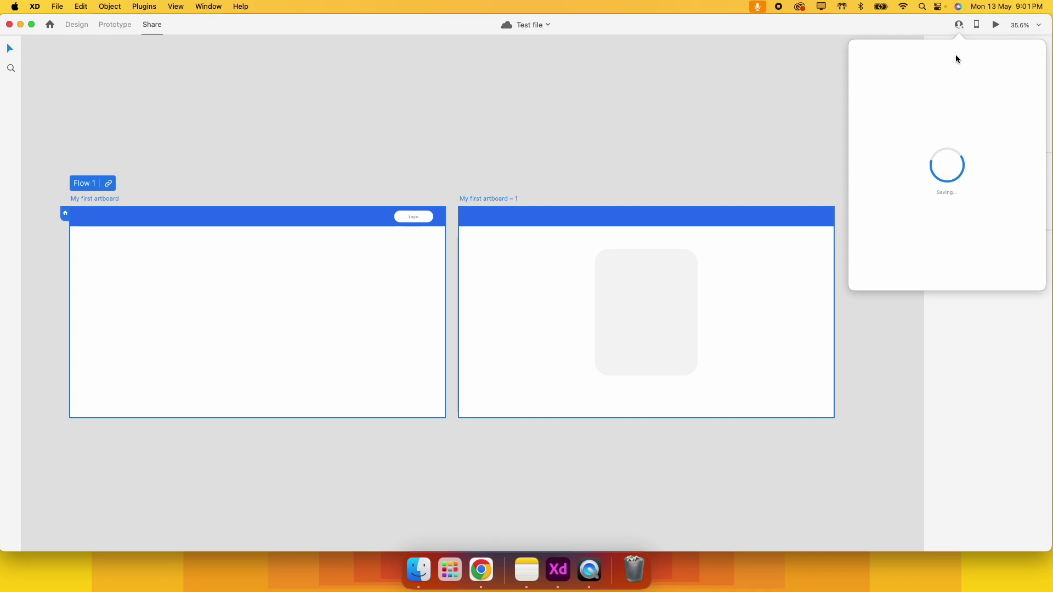
pyautogui.click(781, 144)
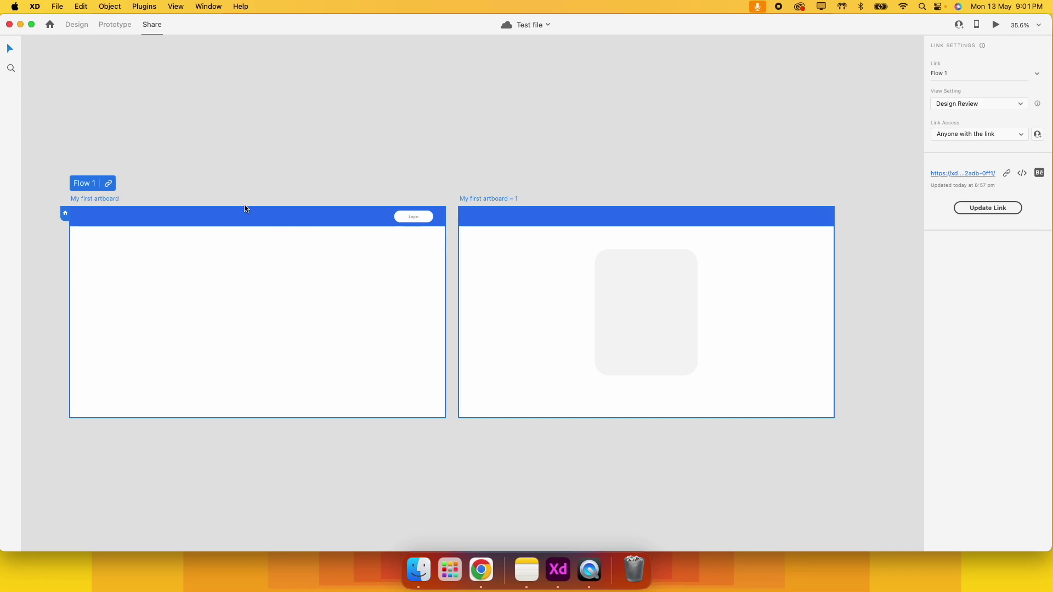
pyautogui.scroll(-5, 245, 209)
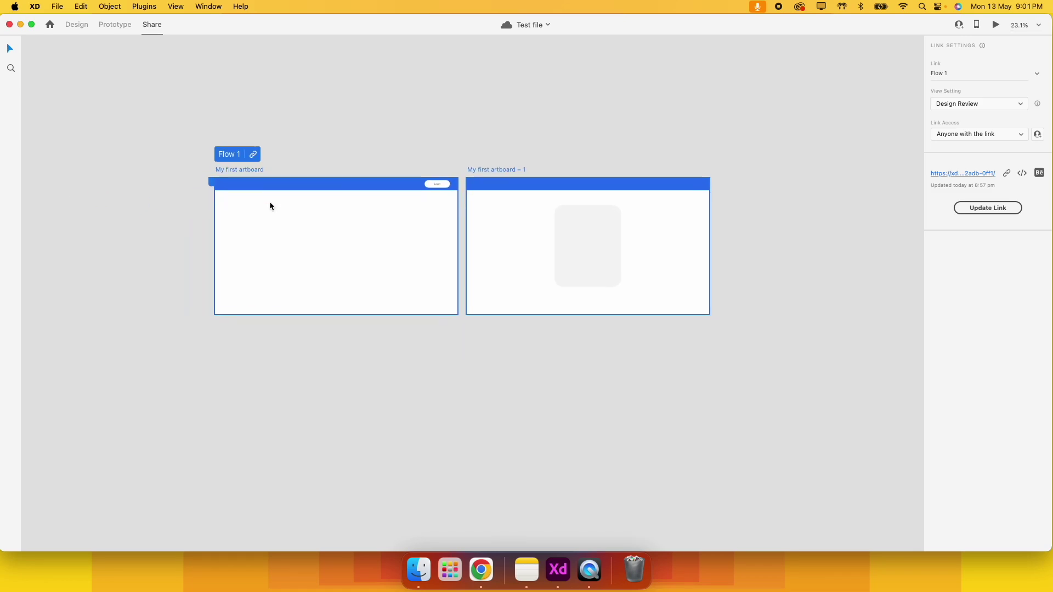
pyautogui.scroll(3, 336, 190)
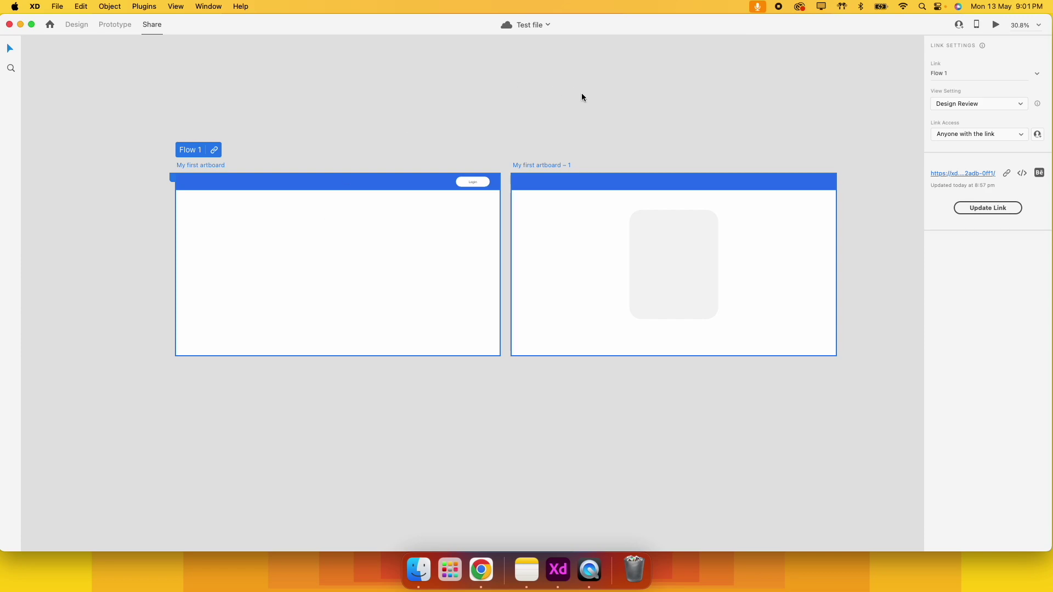
pyautogui.scroll(-3, 447, 170)
pyautogui.scroll(4, 449, 124)
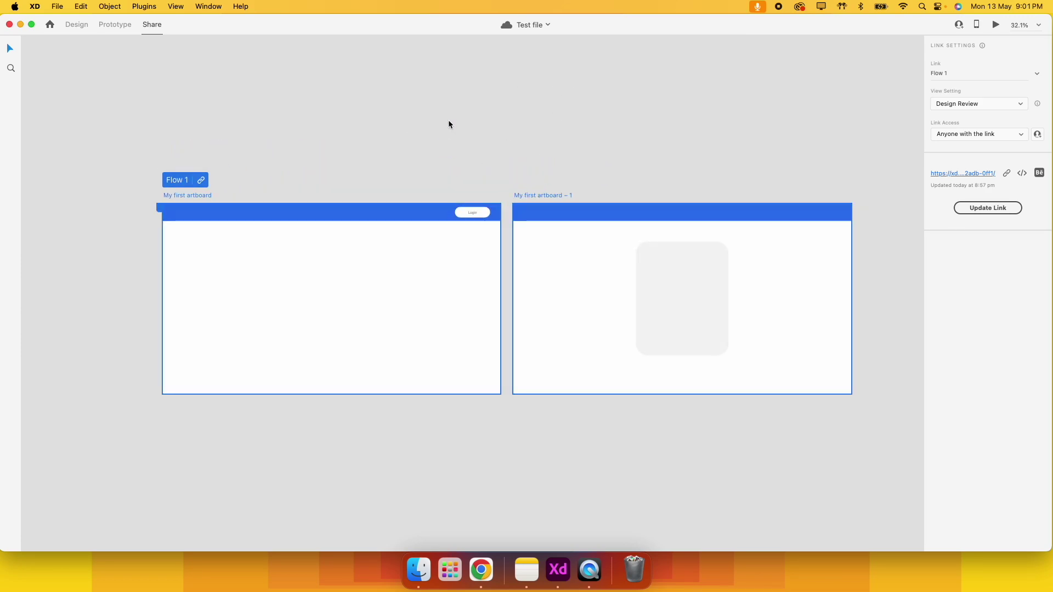
# - Switch back to Design mode and pan around Test file's two 1920 × 1080 artboards
pyautogui.click(71, 24)
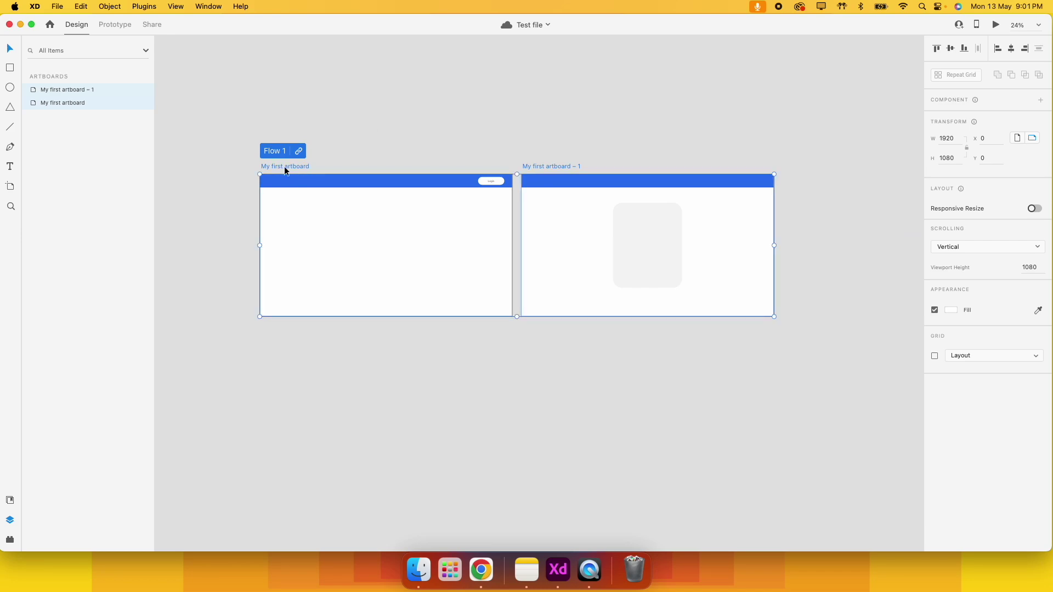
pyautogui.scroll(3, 278, 192)
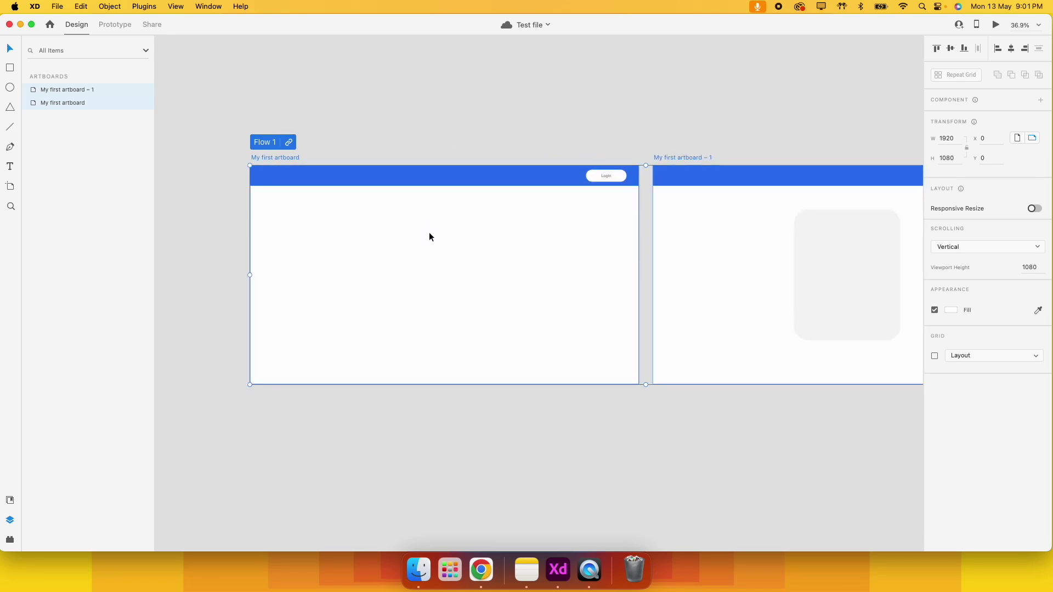
pyautogui.hscroll(2, 430, 236)
pyautogui.scroll(-5, 430, 237)
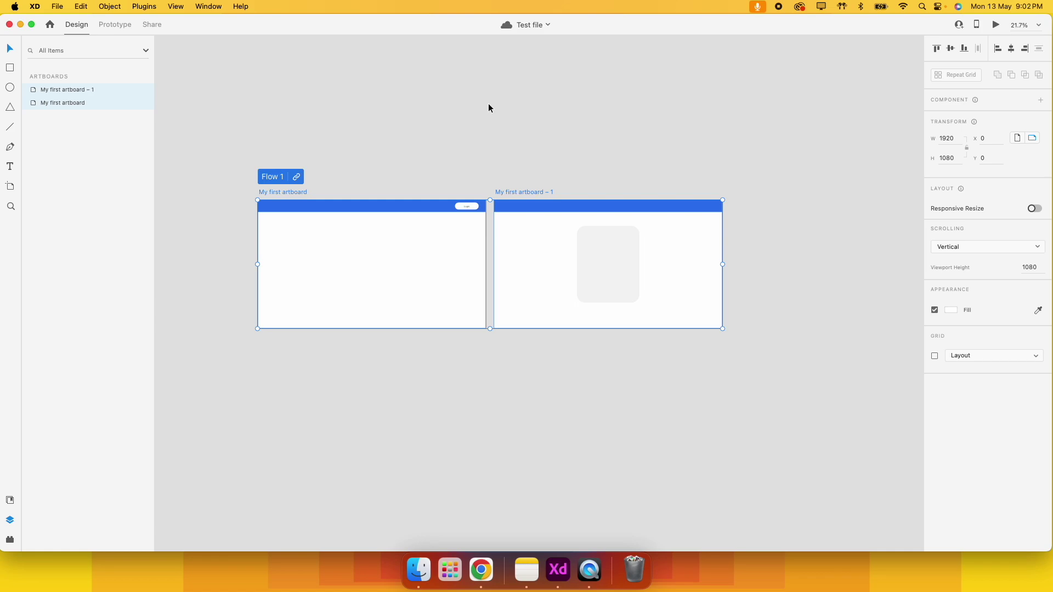
pyautogui.hscroll(2, 489, 108)
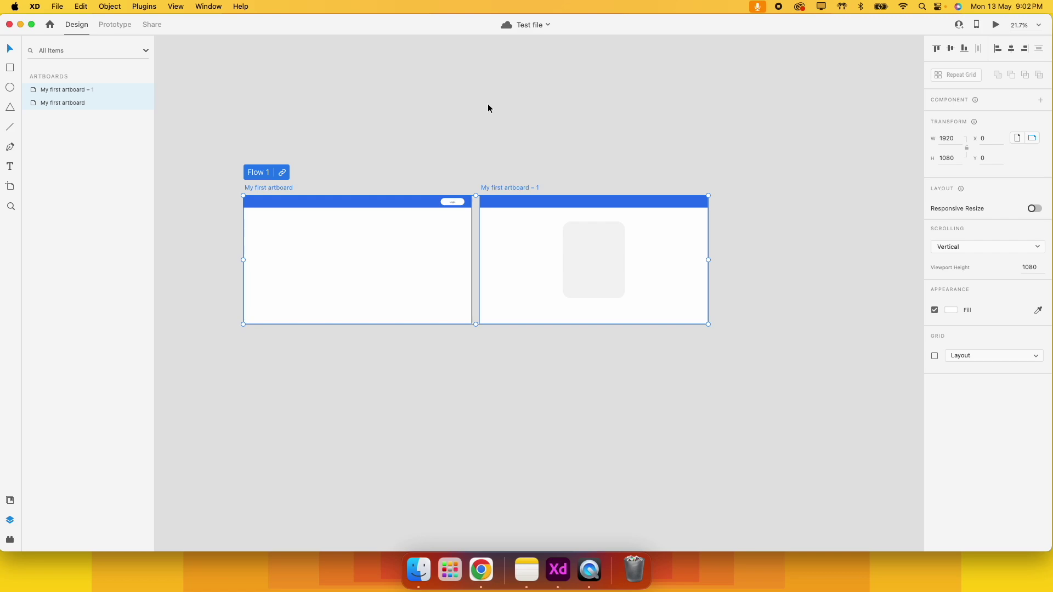
pyautogui.scroll(3, 526, 186)
pyautogui.hscroll(-4, 525, 185)
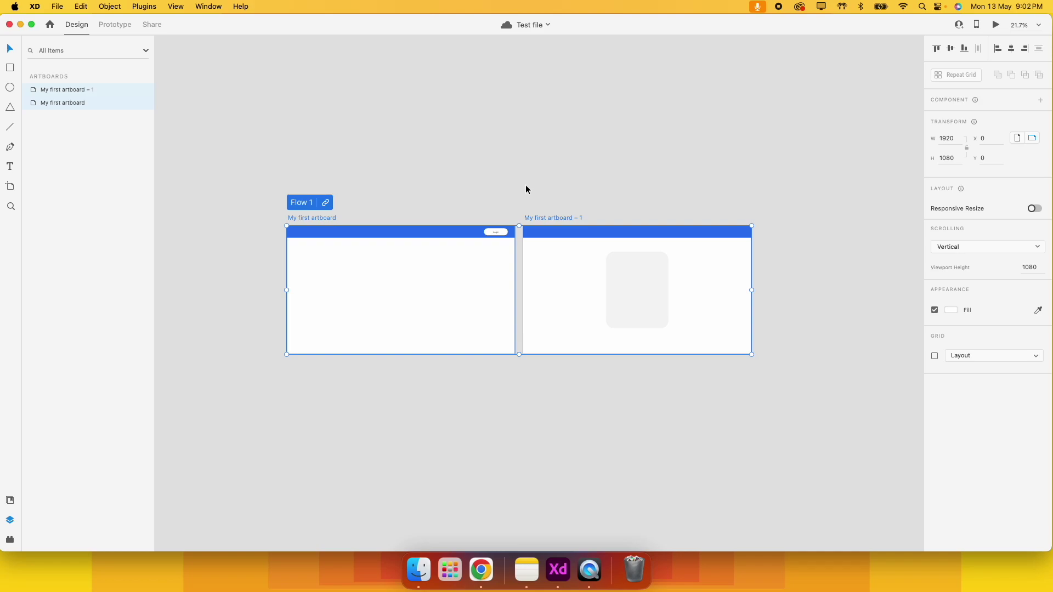